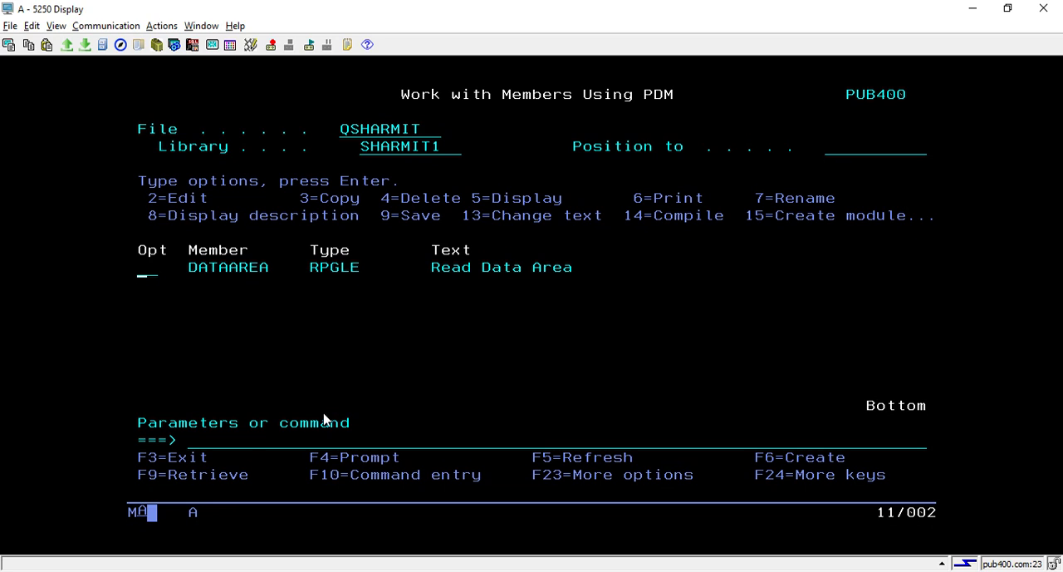
Step: Bring up the DSPDTAARA command prompt from the PDM command line
left_click(266, 435)
key("Tab")
type("ds")
type("pdtaar")
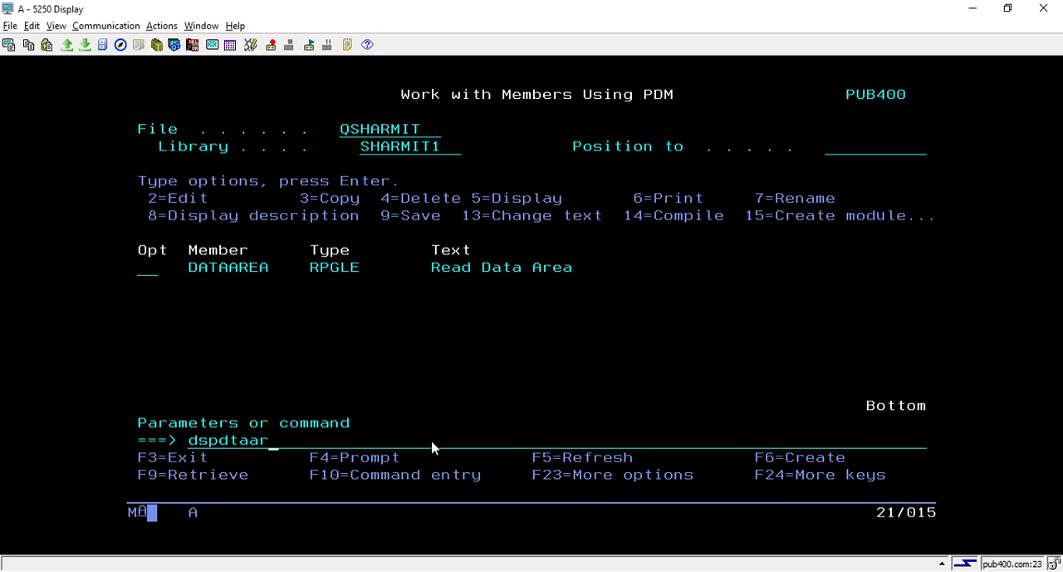
type("a")
key("F4")
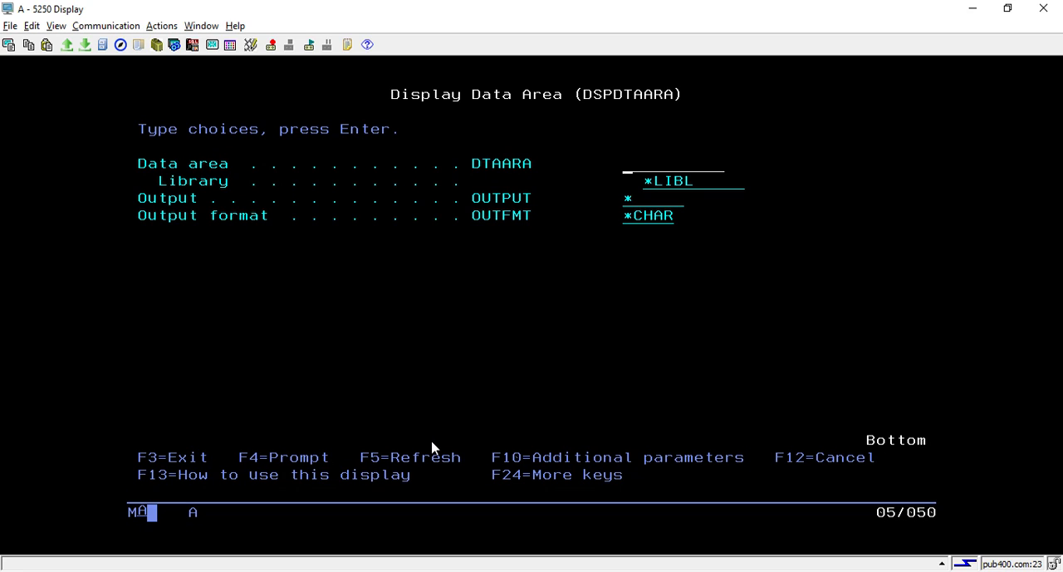
type("test")
type("dtaara")
type("sharmit1")
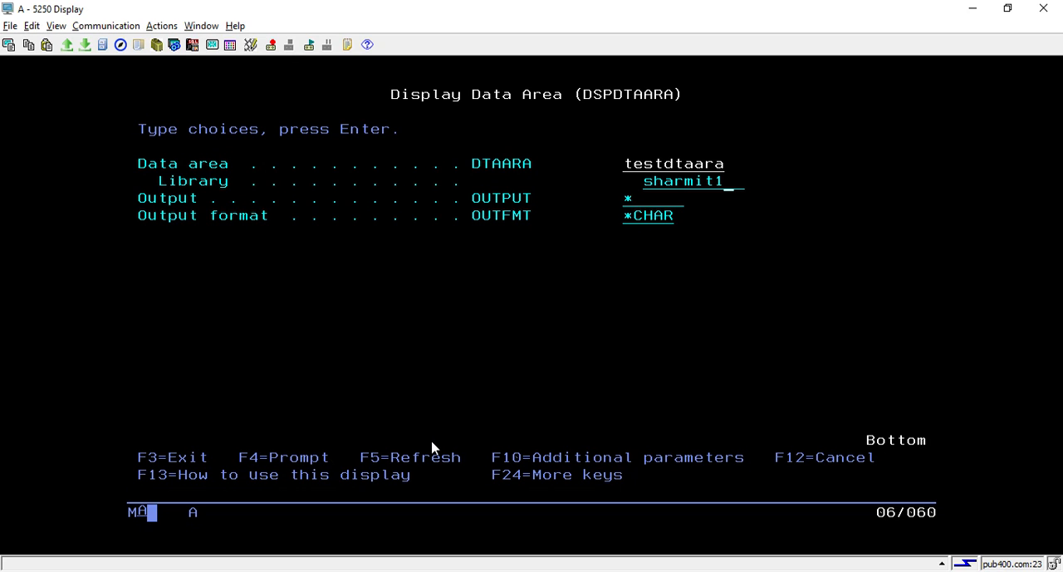
Step: Display data area TESTDTAARA in library SHARMIT1, showing the value 'Sharmit 12345'
key("Return")
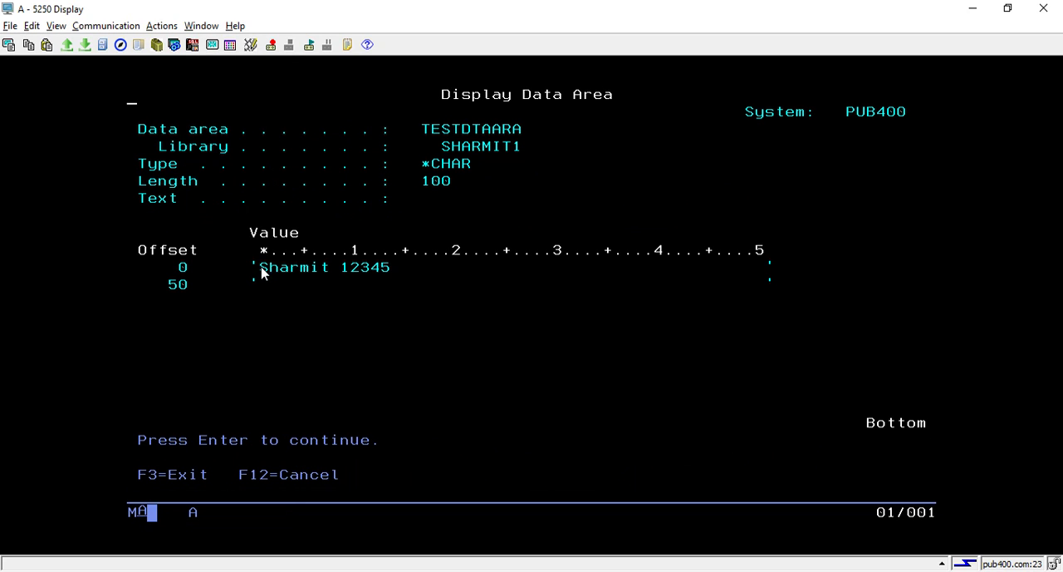
Step: Highlight the Sharmit and 12345 parts of the data area value
left_click_drag(260, 267, 333, 274)
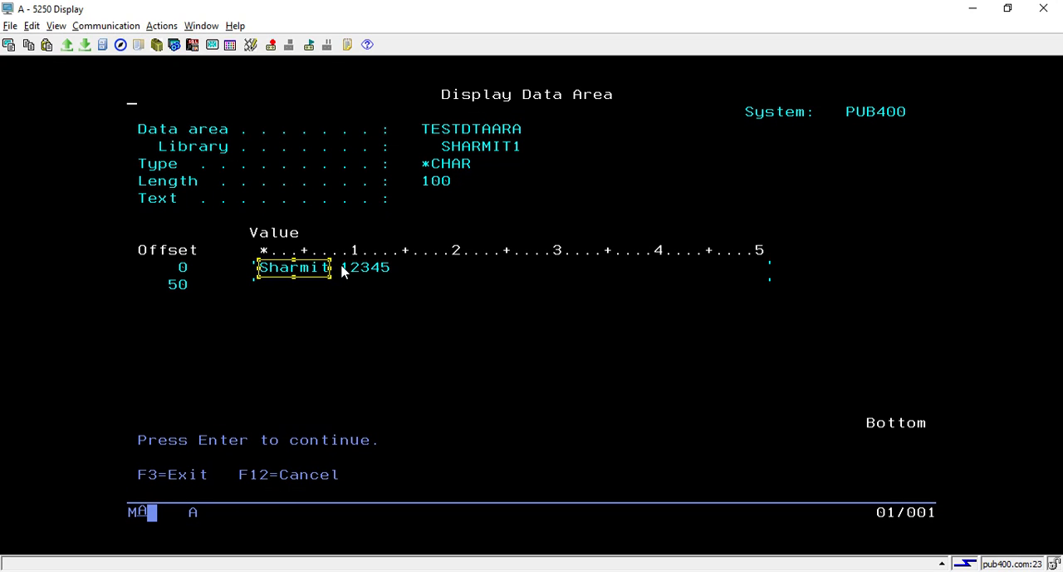
left_click_drag(341, 266, 392, 275)
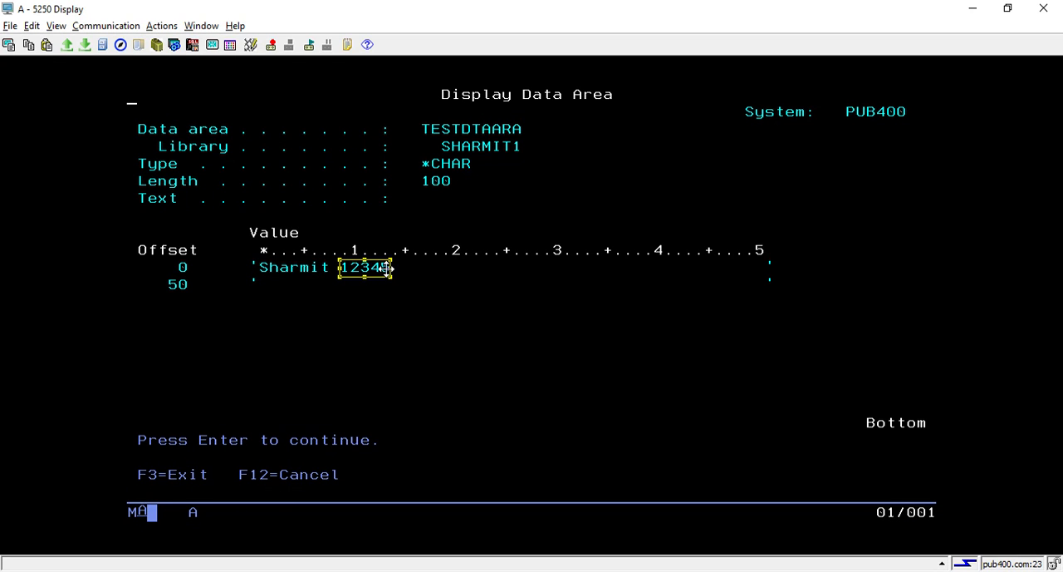
left_click(439, 279)
left_click_drag(260, 267, 332, 274)
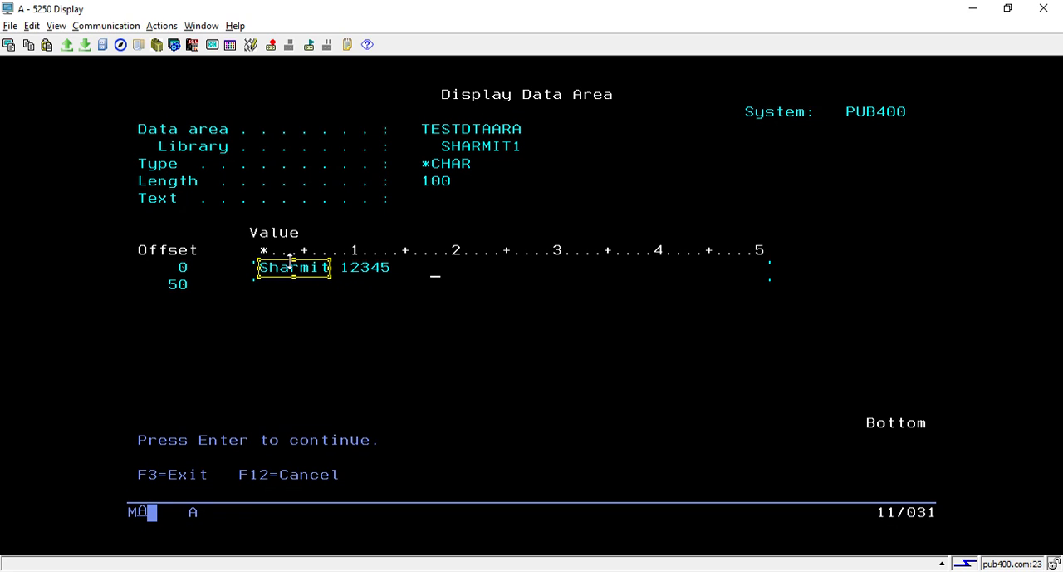
double_click(360, 272)
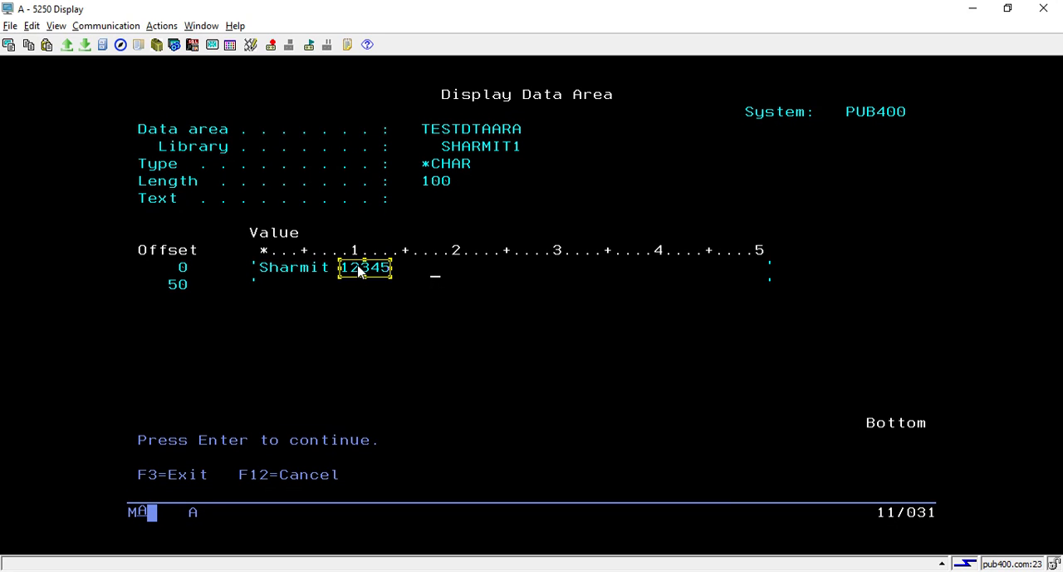
left_click(416, 275)
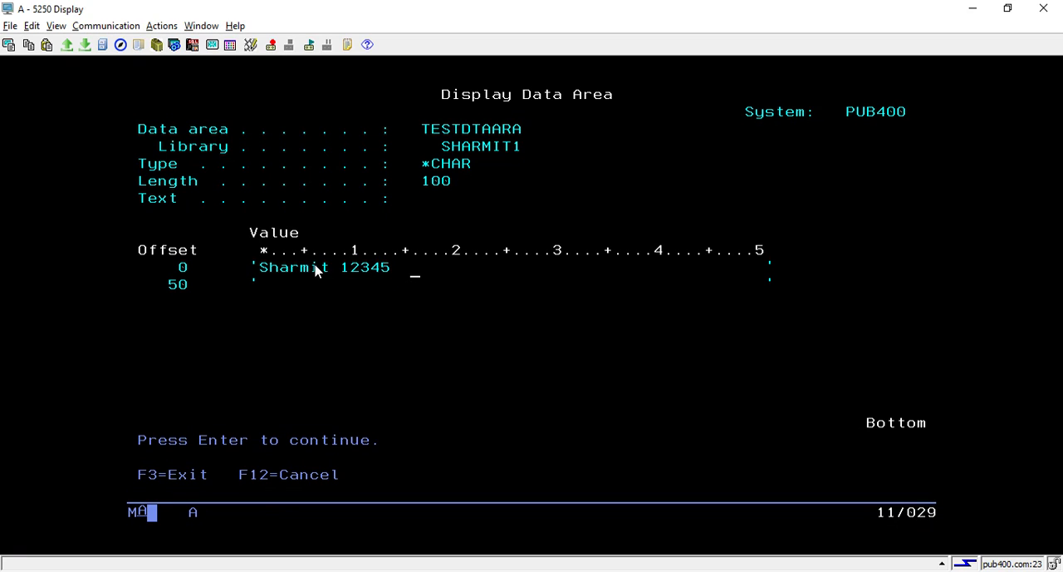
double_click(287, 277)
double_click(364, 267)
left_click(446, 297)
Step: Return to the member list and open DATAAREA for editing with option 2
key("Return")
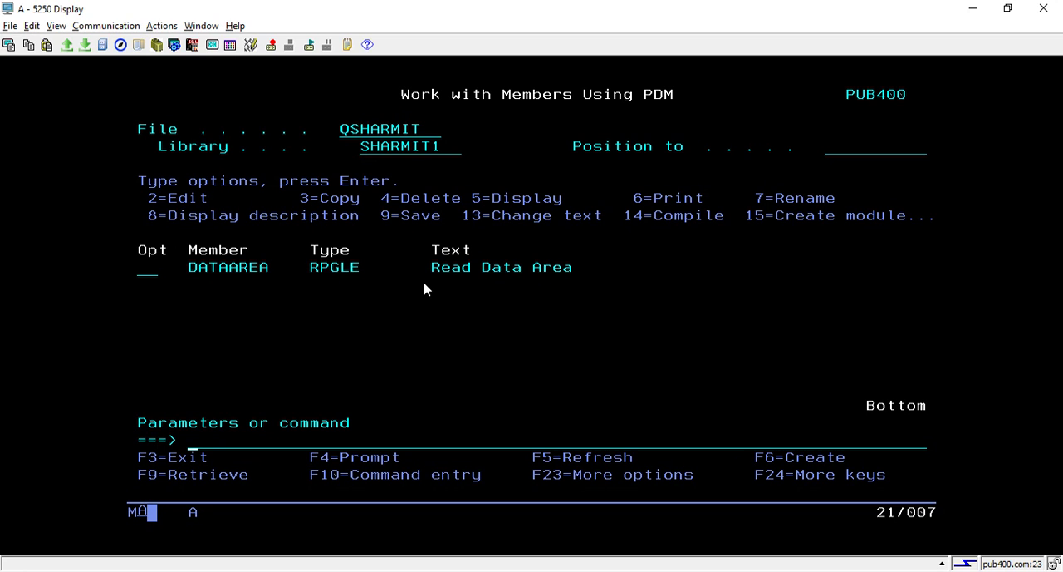
left_click(150, 272)
type("2")
key("Return")
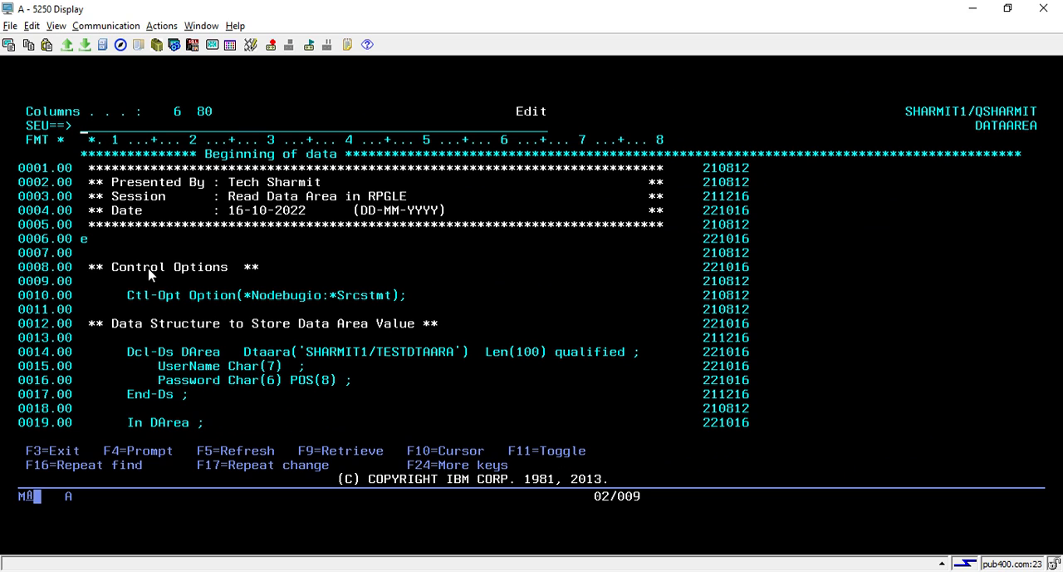
Step: Shift SEU to column 1 and review the Control Options, Ctl-Opt and data structure lines
key("F7")
key("shift+F7")
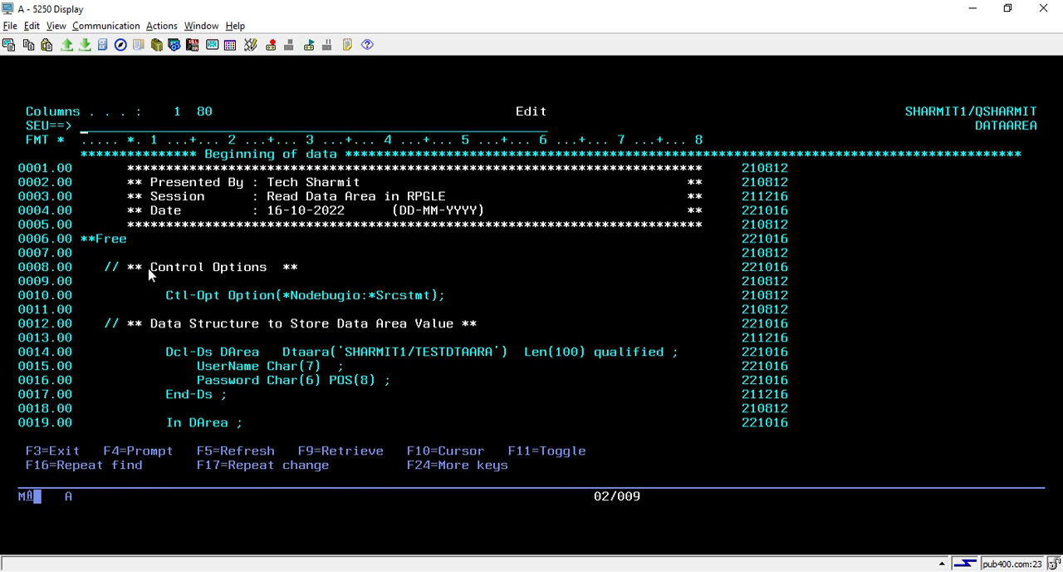
left_click(145, 264)
left_click(148, 283)
left_click(311, 308)
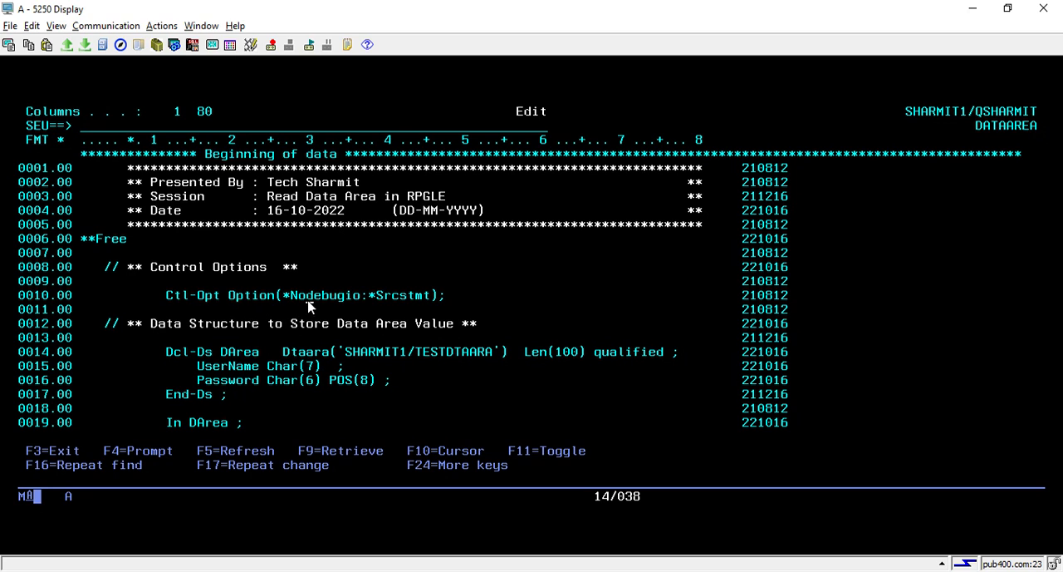
left_click(396, 323)
left_click(378, 328)
left_click(184, 358)
double_click(231, 351)
left_click(304, 365)
left_click(339, 363)
left_click(491, 357)
left_click(510, 359)
left_click(580, 358)
left_click(566, 358)
left_click(613, 368)
left_click(612, 357)
left_click(234, 373)
left_click(226, 384)
left_click(233, 372)
left_click(249, 355)
left_click_drag(166, 348, 685, 397)
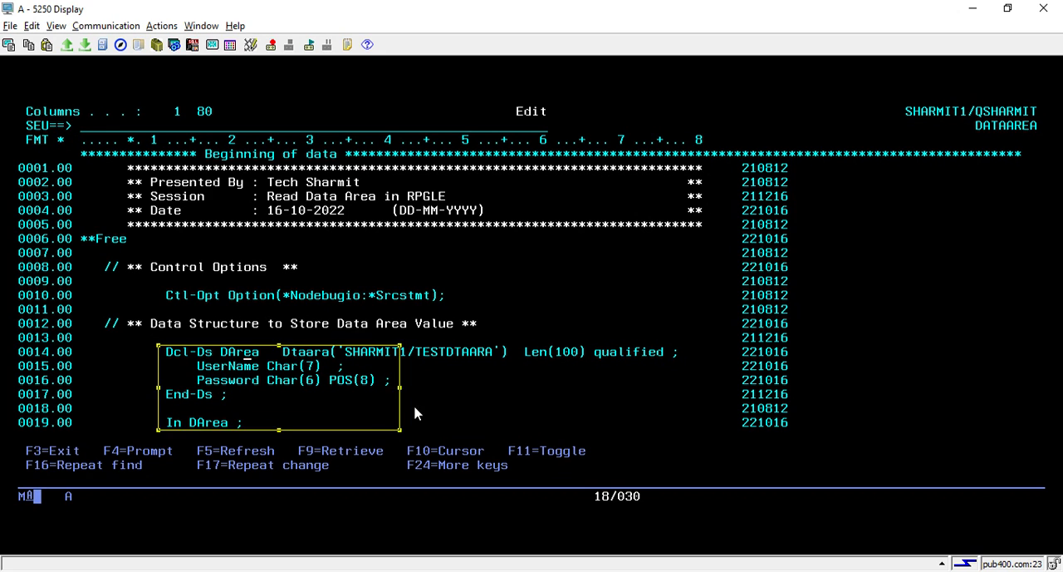
left_click(727, 351)
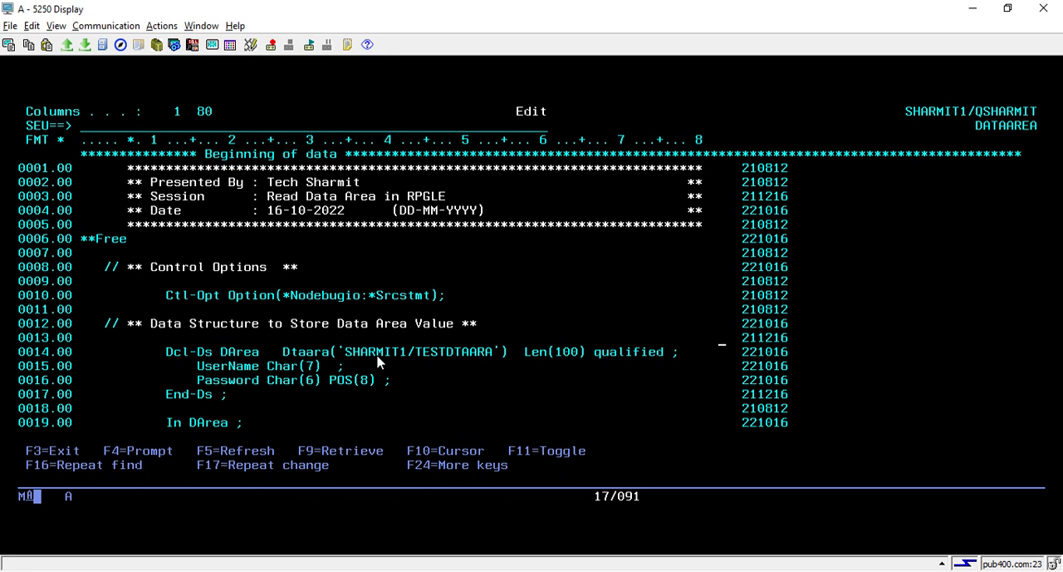
left_click_drag(342, 350, 495, 357)
left_click(380, 358)
left_click(233, 400)
key("Page_Down")
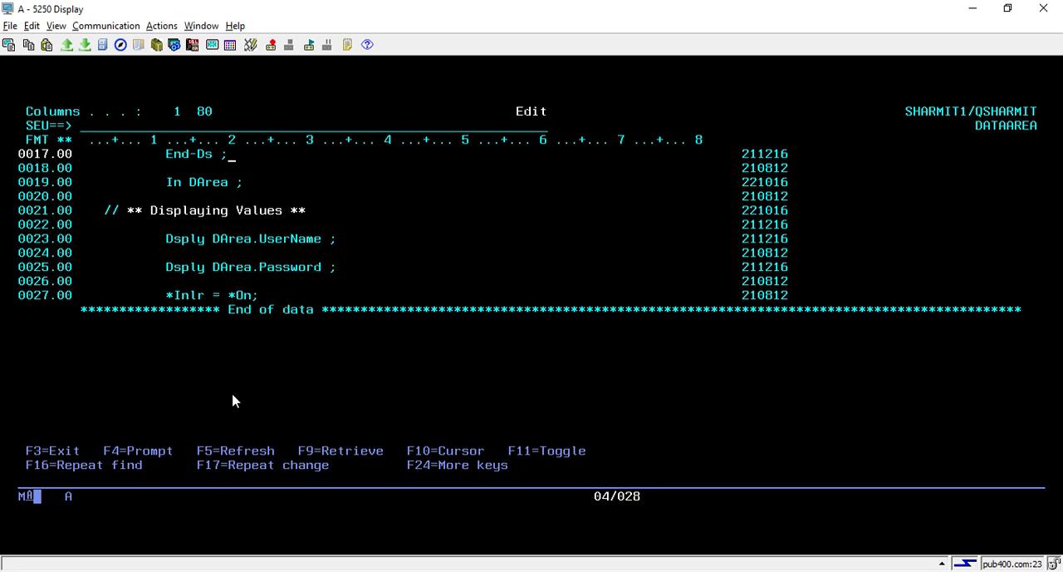
left_click(197, 189)
left_click(178, 187)
left_click(207, 189)
left_click(218, 246)
left_click(307, 253)
left_click(258, 282)
left_click(280, 291)
left_click(202, 299)
left_click(307, 131)
type("file")
Step: Save DATAAREA, recompile it with option 14 replacing the program, and run it
key("Return")
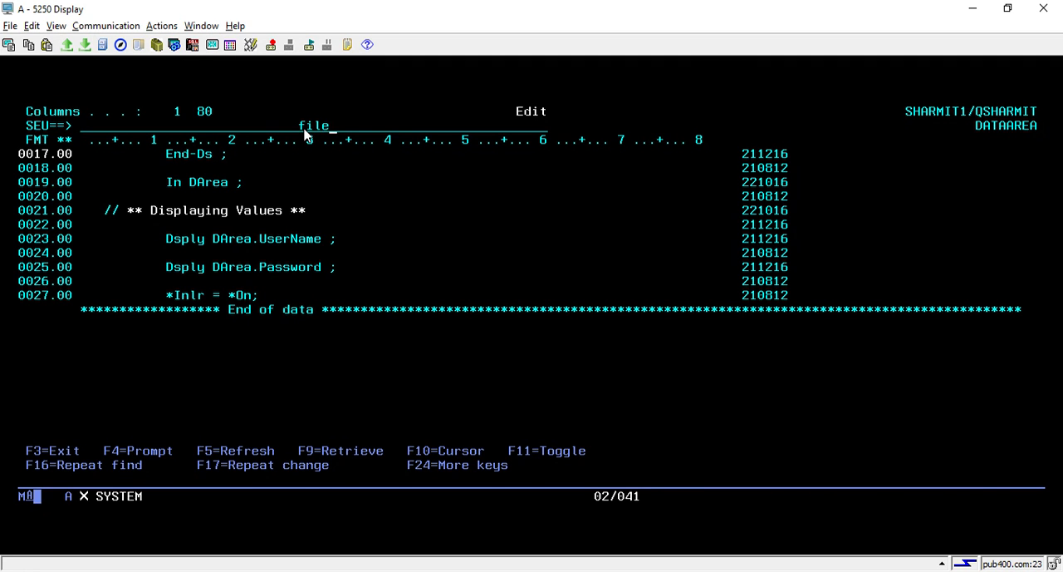
type("14")
key("Return")
type("y")
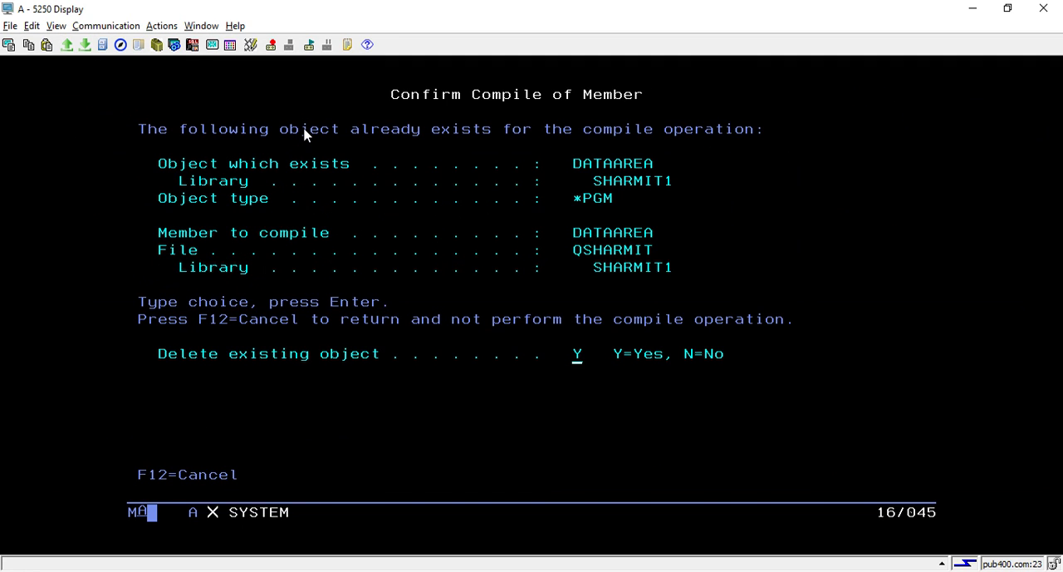
key("Return")
type("c")
key("Return")
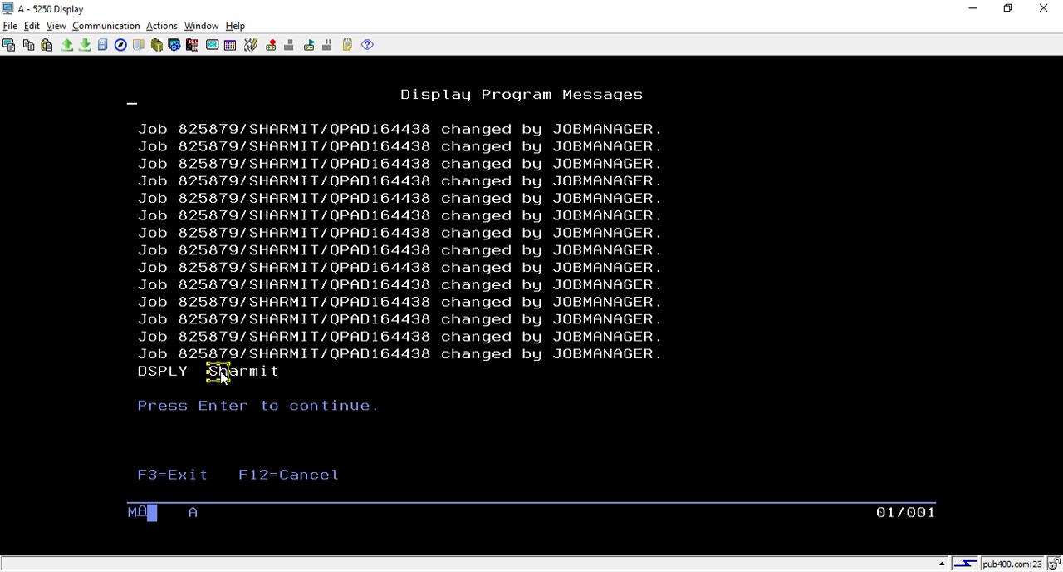
Step: Highlight the displayed Sharmit and 12345 values, then reopen the DATAAREA source
left_click_drag(208, 365, 272, 378)
left_click(269, 370)
key("Return")
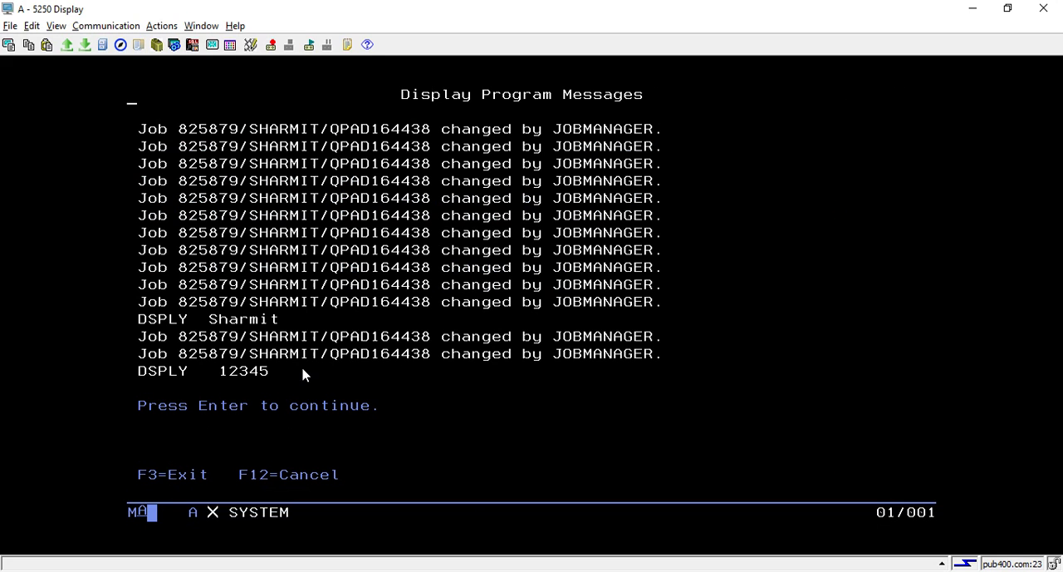
left_click_drag(220, 364, 269, 379)
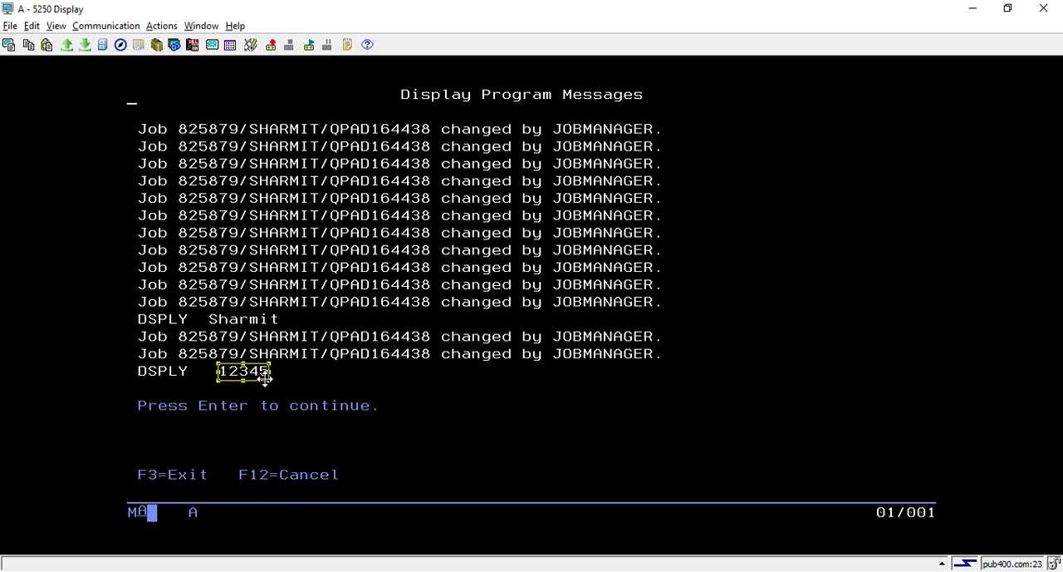
left_click(322, 380)
key("Return")
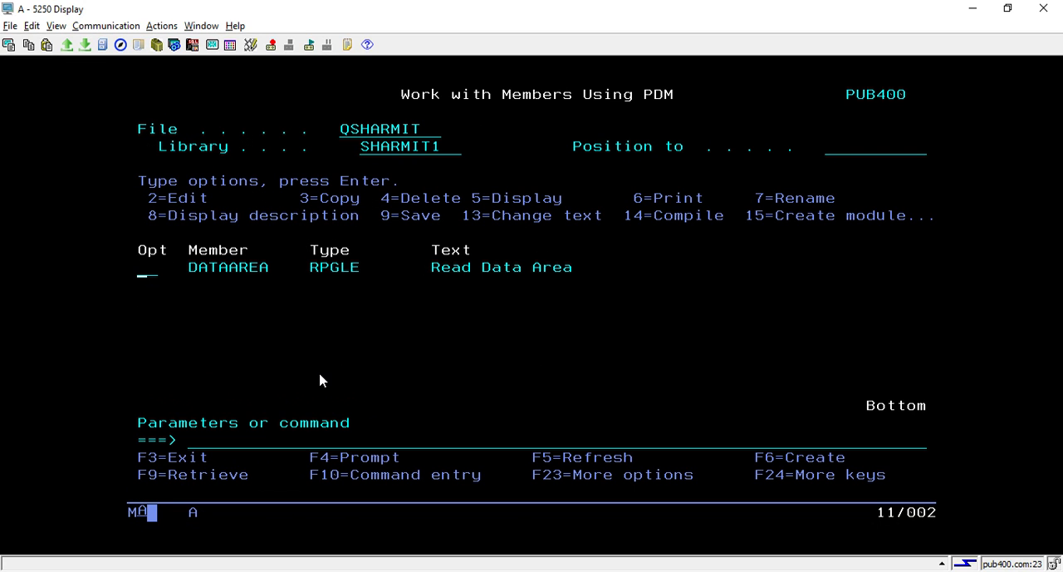
type("2")
key("Return")
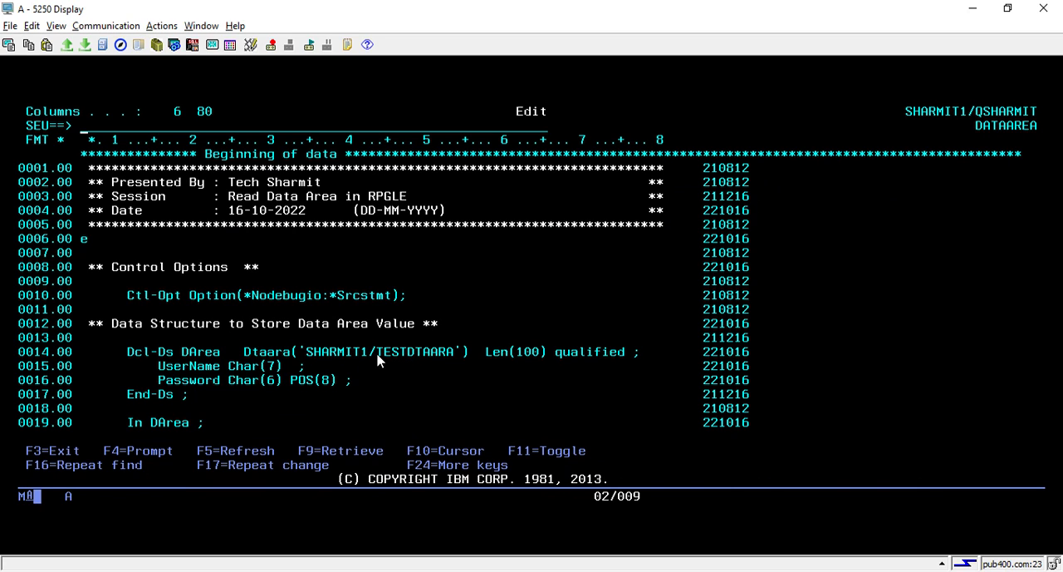
Step: Change the data area name to lowercase testdtaara, save, and recompile DATAAREA
left_click(385, 356)
type("t")
type("est")
type("d")
type("taara")
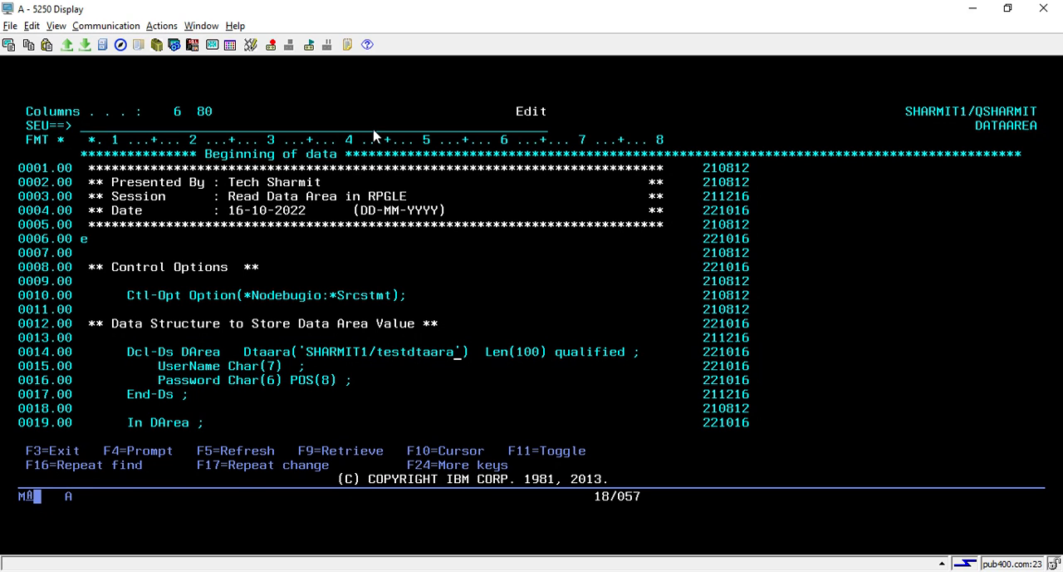
left_click(374, 132)
type("file")
key("Return")
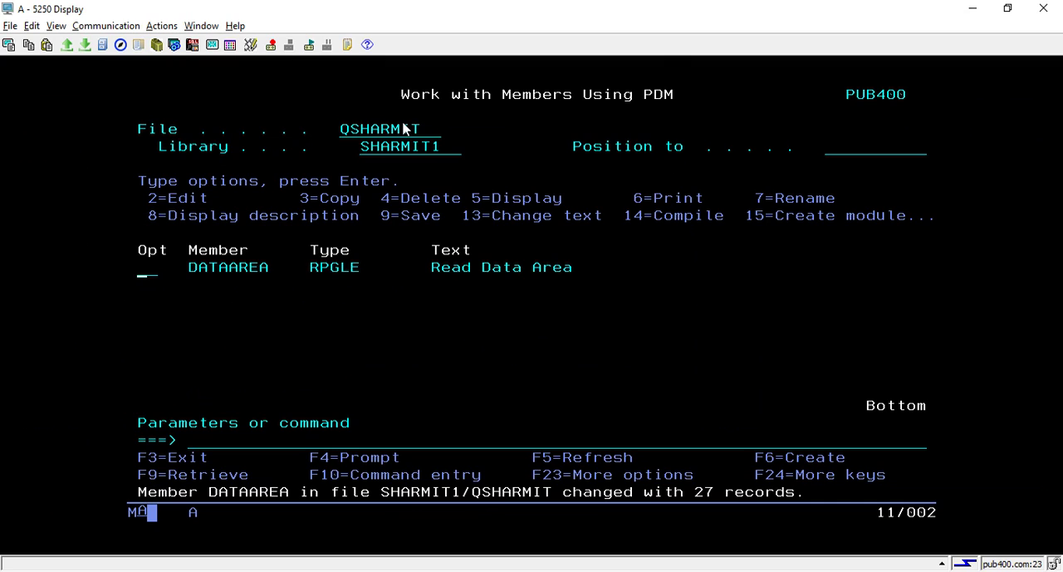
type("14")
key("Return")
type("y")
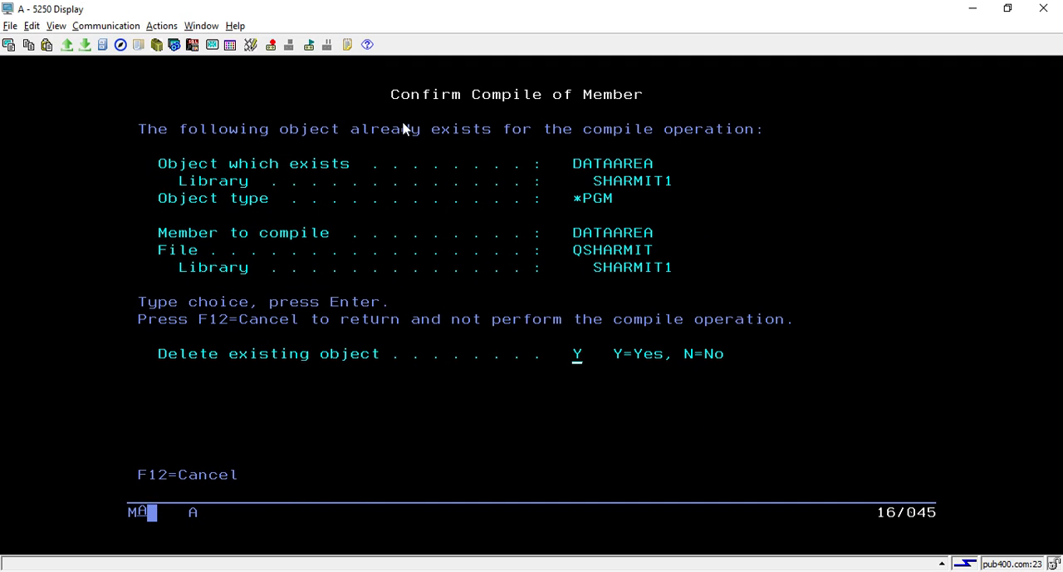
key("Return")
key("Return")
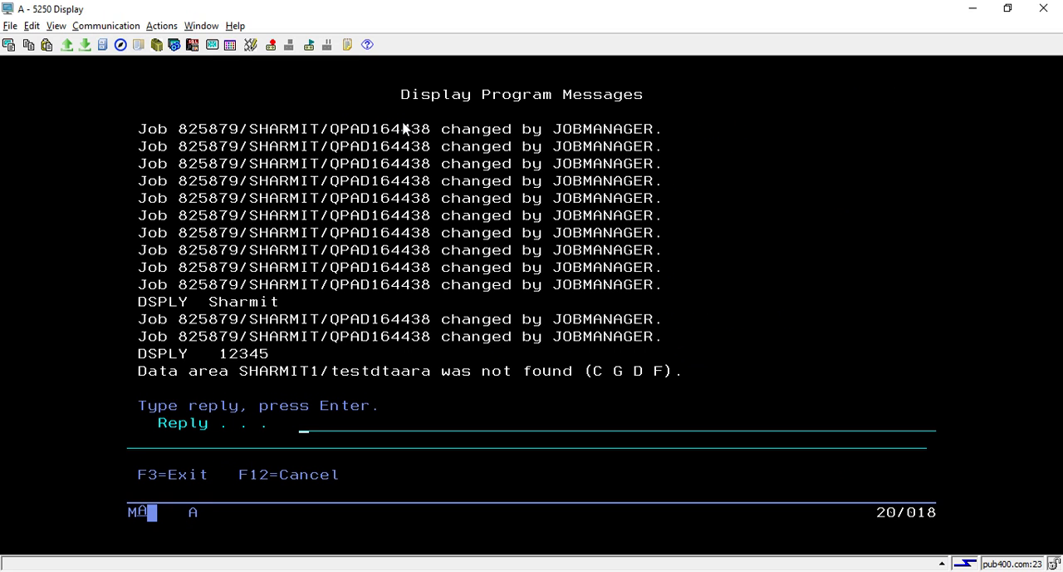
Step: Highlight testdtaara in the CPF1015 not-found error and dismiss the messages
left_click(315, 389)
left_click_drag(338, 370, 440, 376)
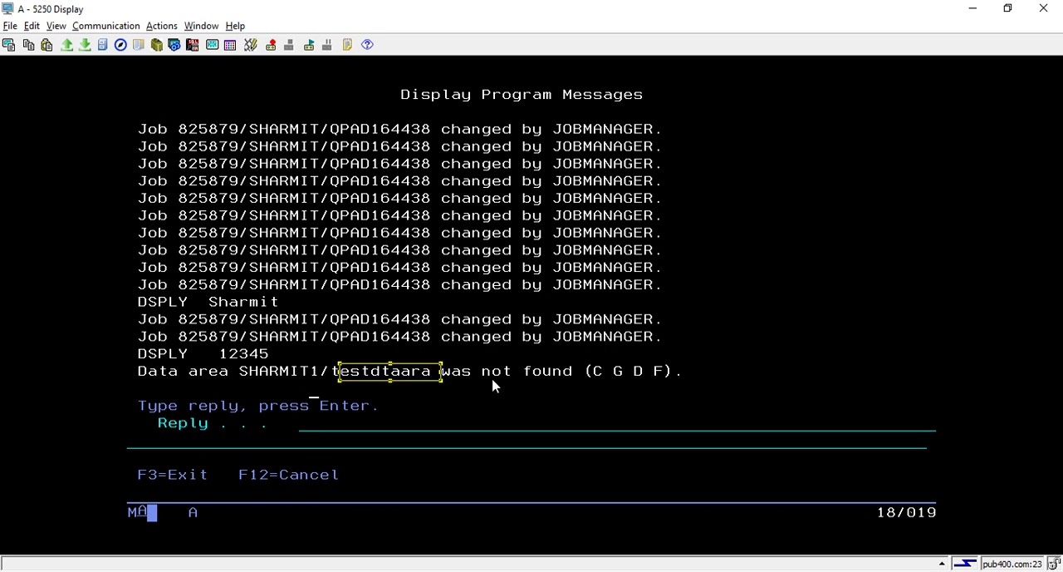
left_click_drag(501, 364, 538, 374)
key("Return")
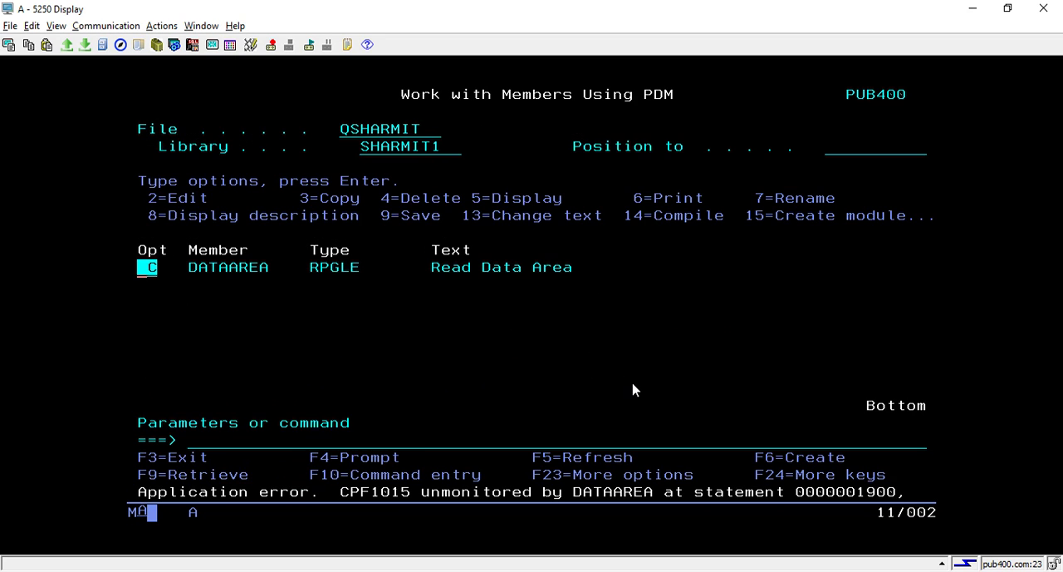
type("2")
Step: Reopen DATAAREA, restore TESTDTAARA to uppercase on line 14, and save
key("Return")
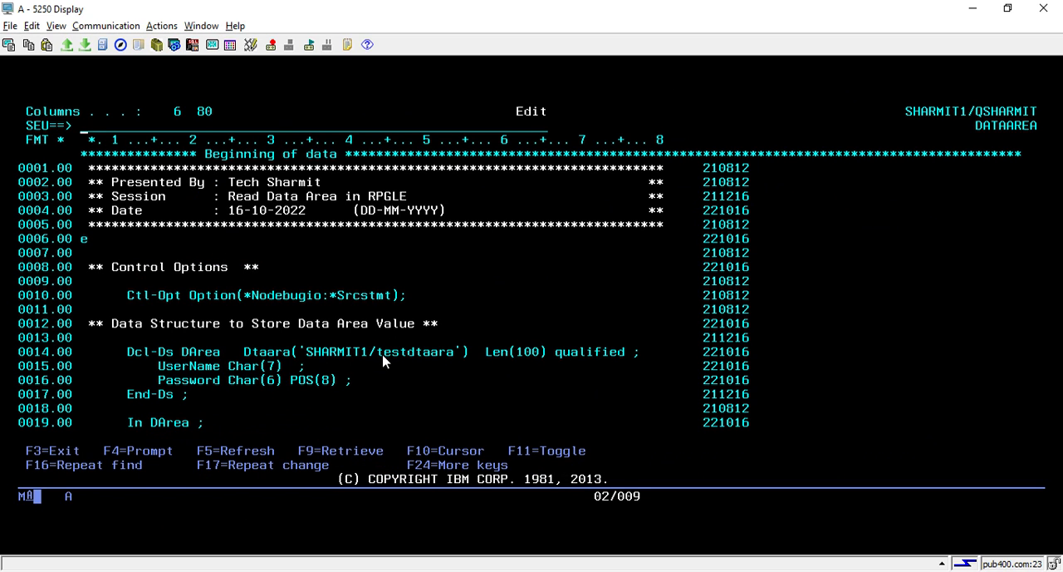
left_click(381, 357)
type("TEST")
type("DTAARA")
left_click(398, 143)
left_click(390, 126)
type("file")
key("Return")
type("14")
Step: Recompile DATAAREA and run it to show Sharmit and 12345, dismissing the messages
key("Return")
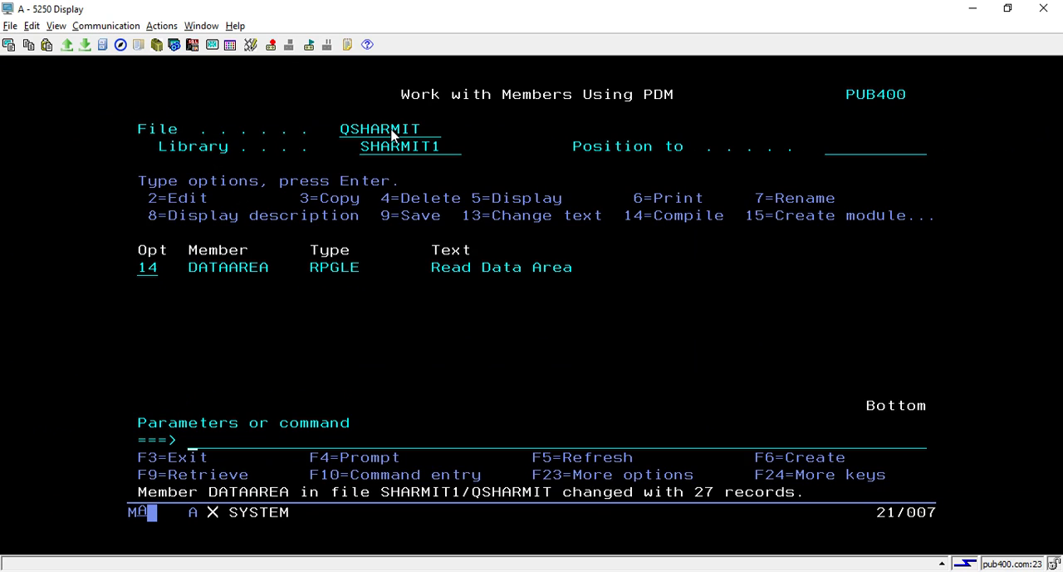
key("Return")
type("C")
key("Return")
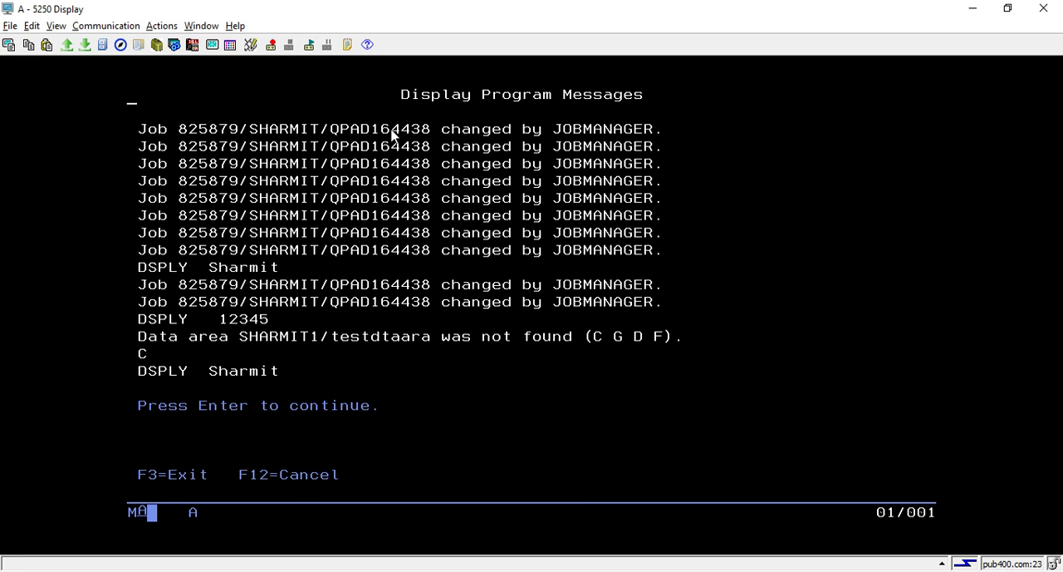
key("Return")
type("C")
key("Return")
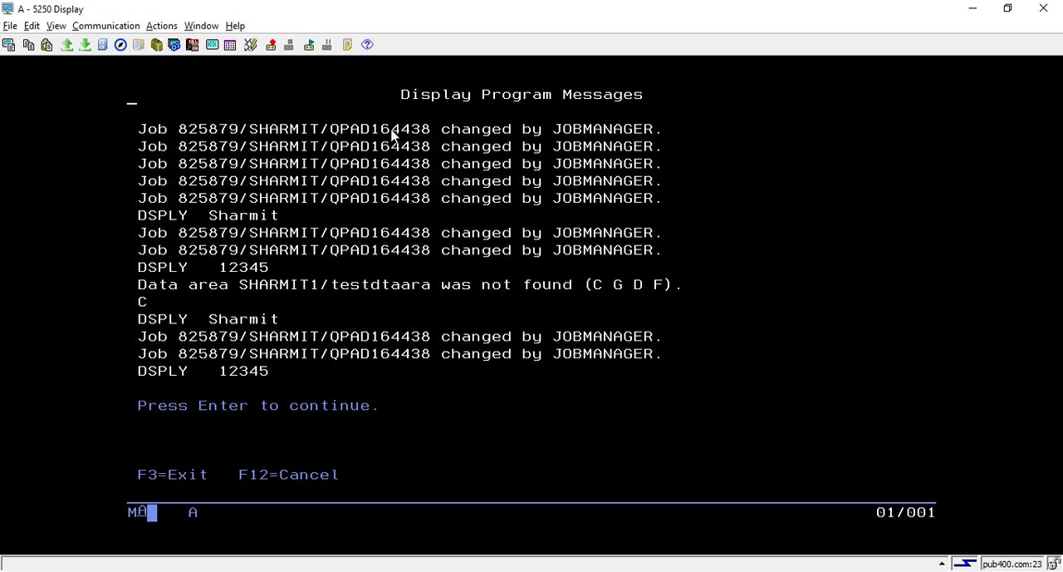
key("Return")
type("2")
key("Return")
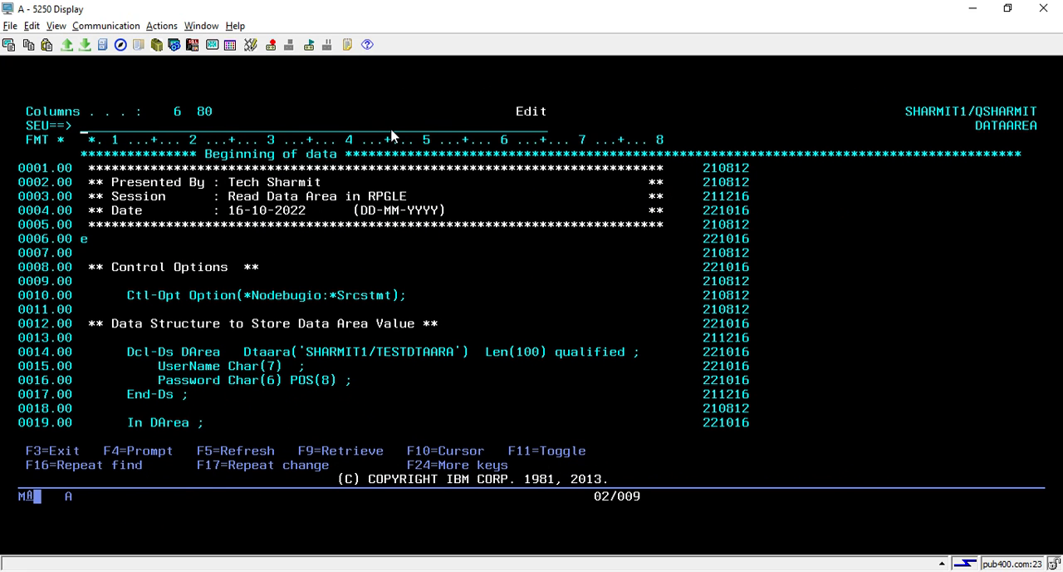
Step: Change Len(100) to Len(200) on line 14 and save the source
left_click(523, 359)
type("2")
left_click(343, 126)
type("fi")
key("BackSpace")
type("iel")
key("BackSpace")
key("BackSpace")
type("le")
Step: Recompile DATAAREA and run it, hitting the data area length mismatch
key("Return")
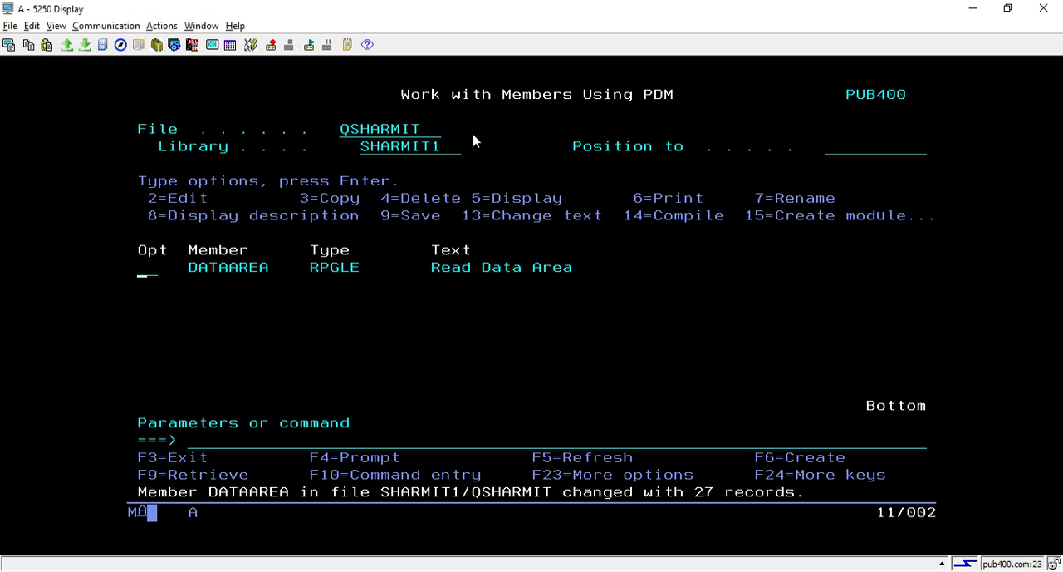
type("14")
key("Return")
key("Return")
type("C")
key("Return")
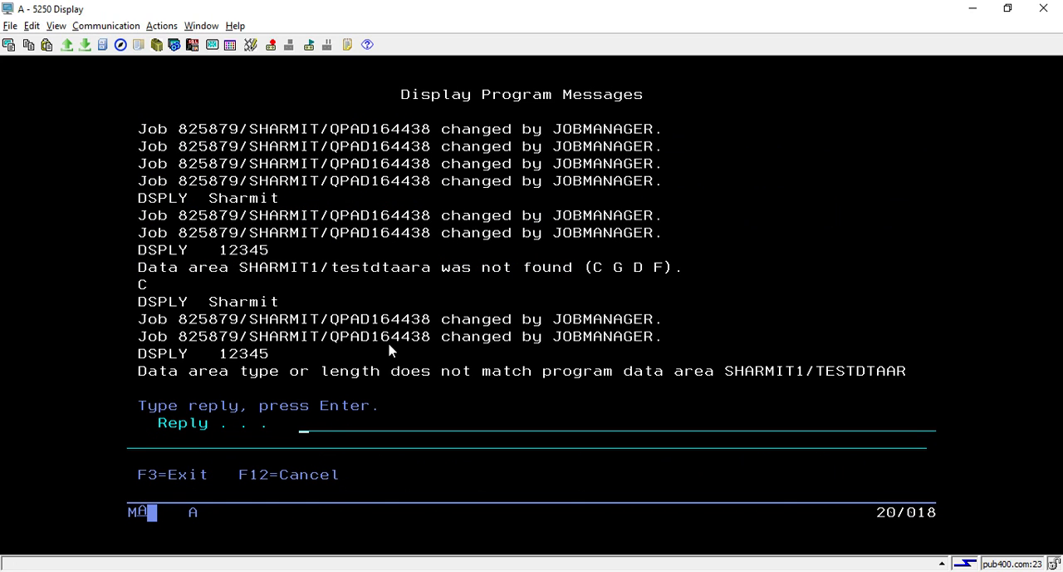
left_click(365, 388)
Step: Dismiss the program messages, leaving DATAAREA with application error RNX0411 in the member list
key("Return")
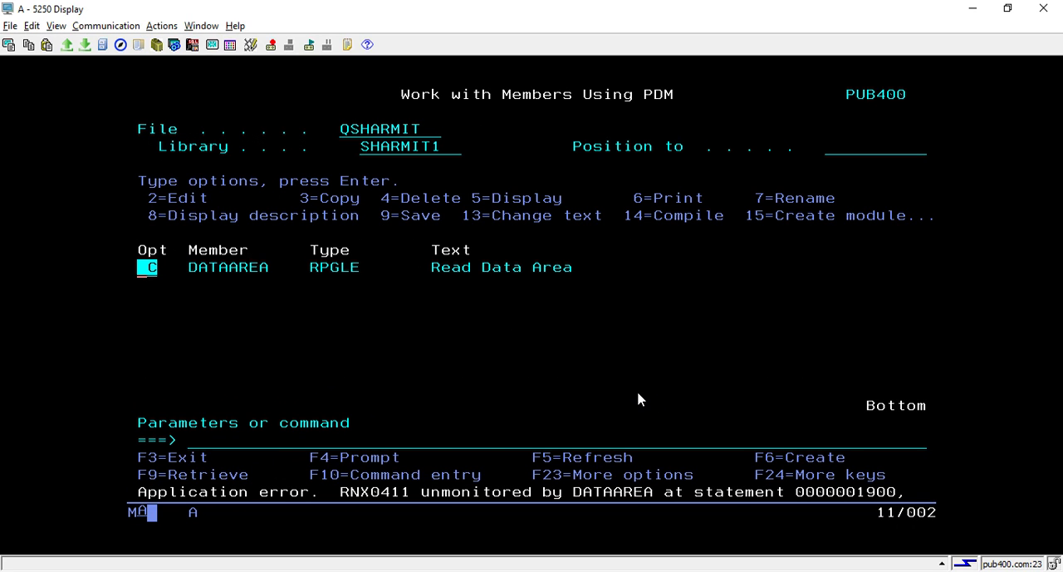
type("2")
Step: Reopen DATAAREA and highlight TESTDTAARA and SHARMIT1/TESTDTAARA on line 14
key("Return")
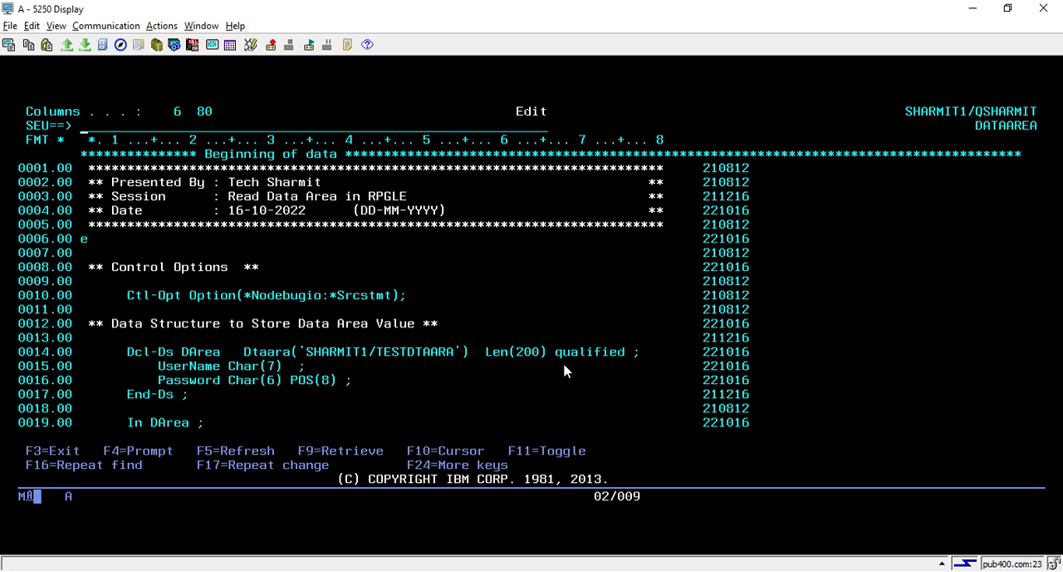
left_click(522, 352)
type("1")
double_click(404, 357)
left_click_drag(293, 351, 468, 360)
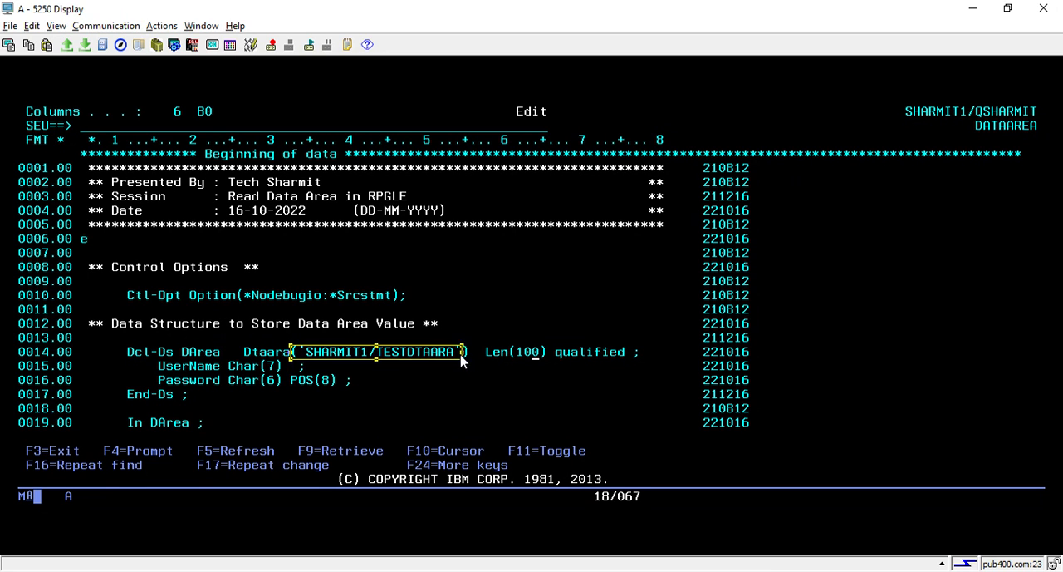
left_click(488, 343)
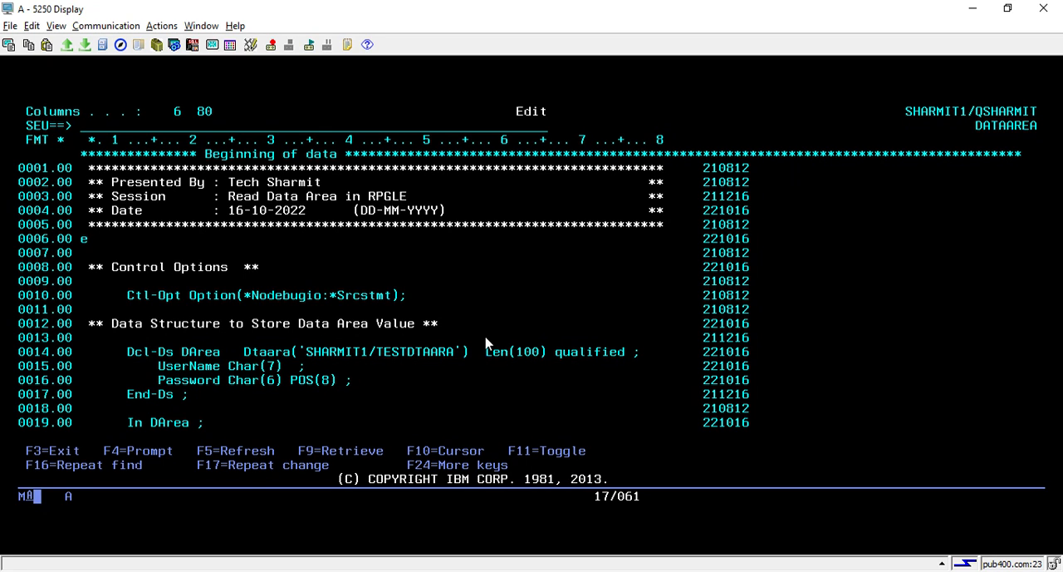
double_click(424, 360)
key("ctrl+c")
left_click(178, 356)
Step: Mark DArea, the Dtaara keyword and TESTDTAARA, then place the cursor after DArea
left_click(397, 359)
double_click(199, 352)
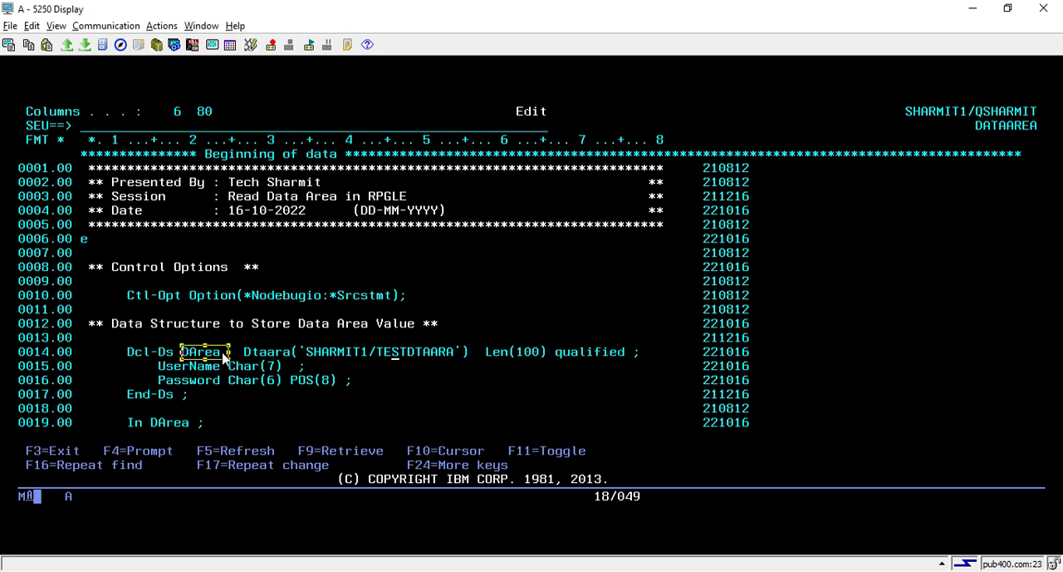
left_click(295, 342)
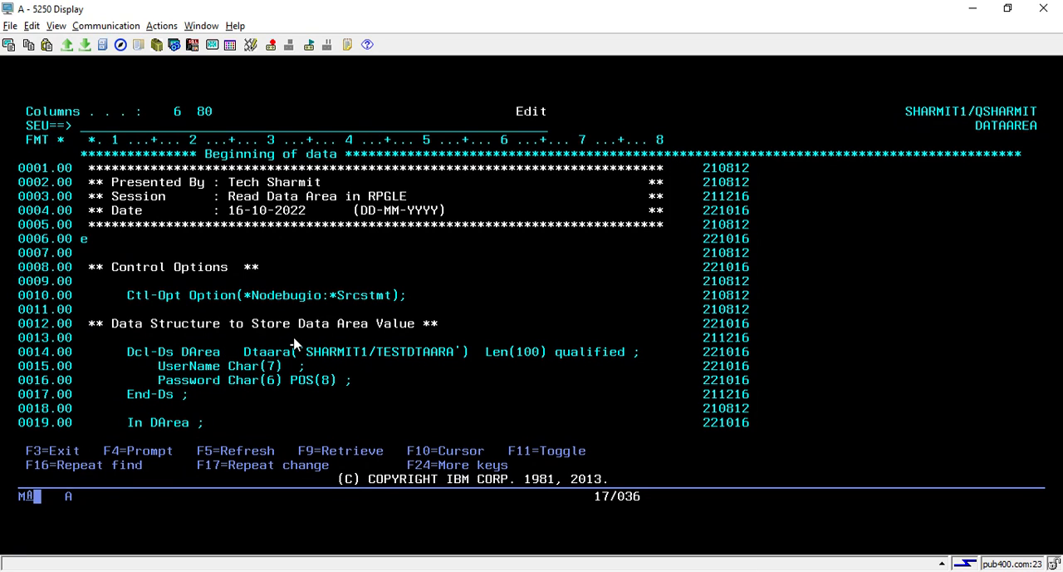
left_click_drag(244, 351, 291, 353)
left_click(358, 351)
left_click(295, 353)
left_click_drag(378, 352, 454, 352)
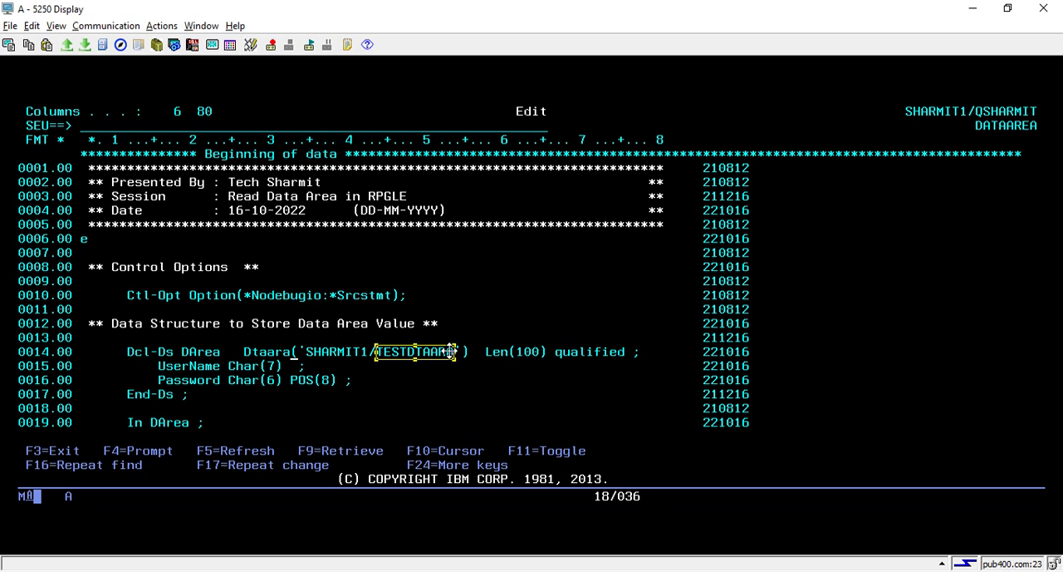
left_click(225, 353)
Step: Rename the line 14 structure from DArea to TESTDTAARA with a bare dtaara before Len(100)
key("Delete")
key("BackSpace")
key("BackSpace")
key("BackSpace")
key("ctrl+v")
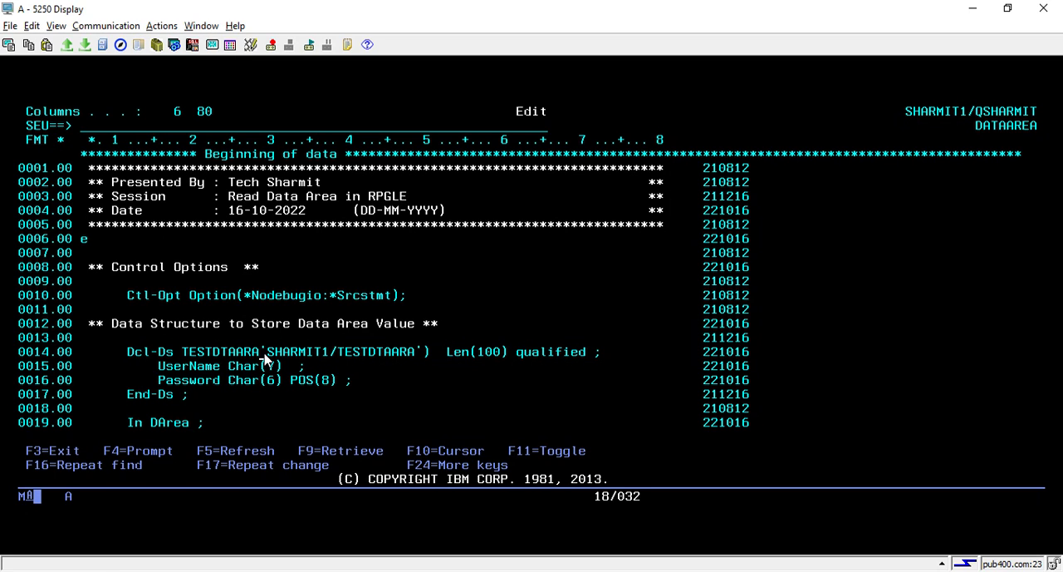
type("dta")
type("ar")
type("a            A')  Len(100)")
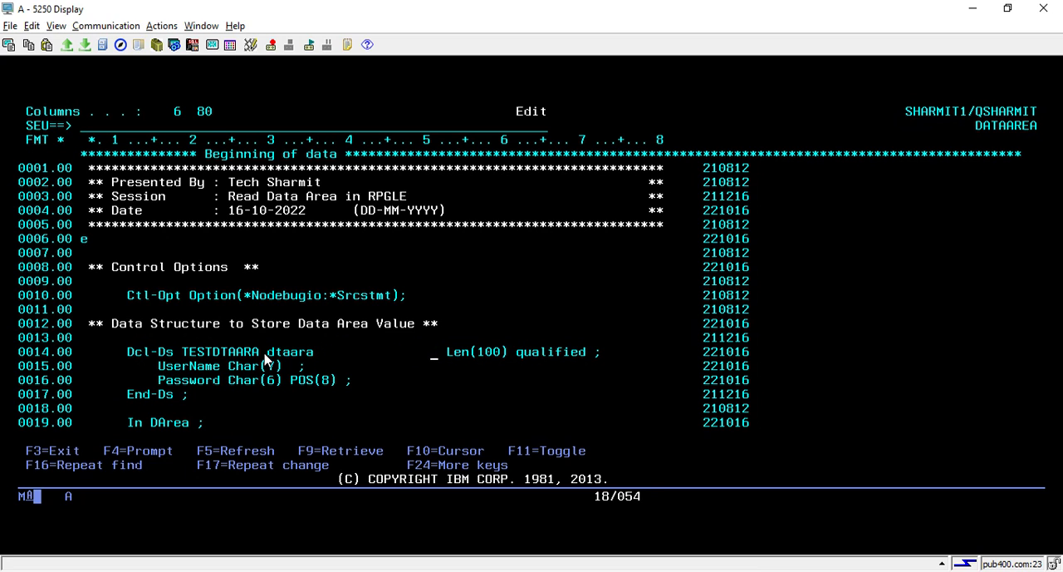
key("Delete")
key("BackSpace")
key("BackSpace")
key("BackSpace")
key("BackSpace")
key("BackSpace")
key("BackSpace")
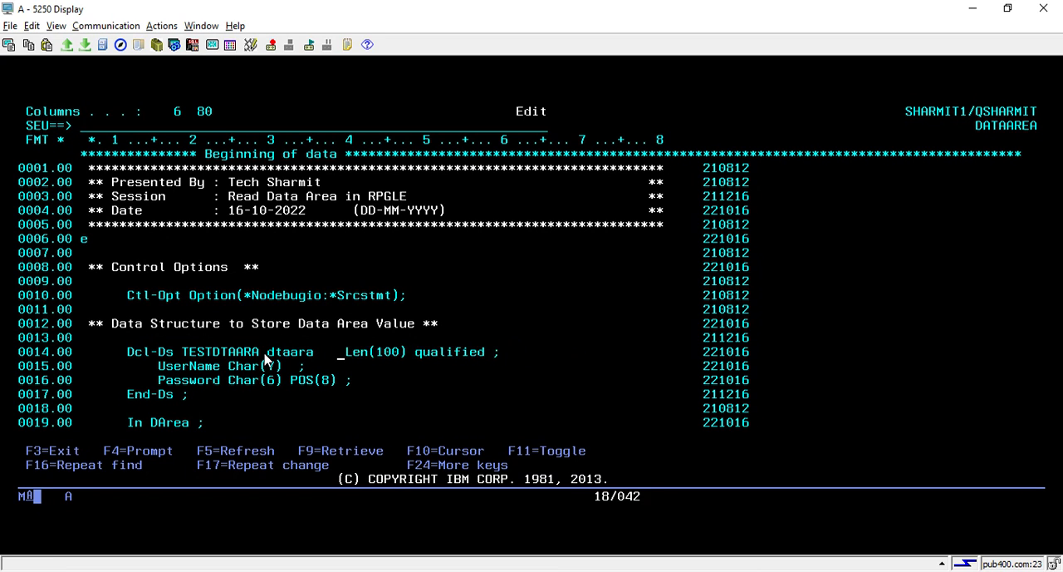
key("BackSpace")
key("BackSpace")
key("BackSpace")
Step: Replace DArea with TESTDTAARA in the In statement
key("Page_Down")
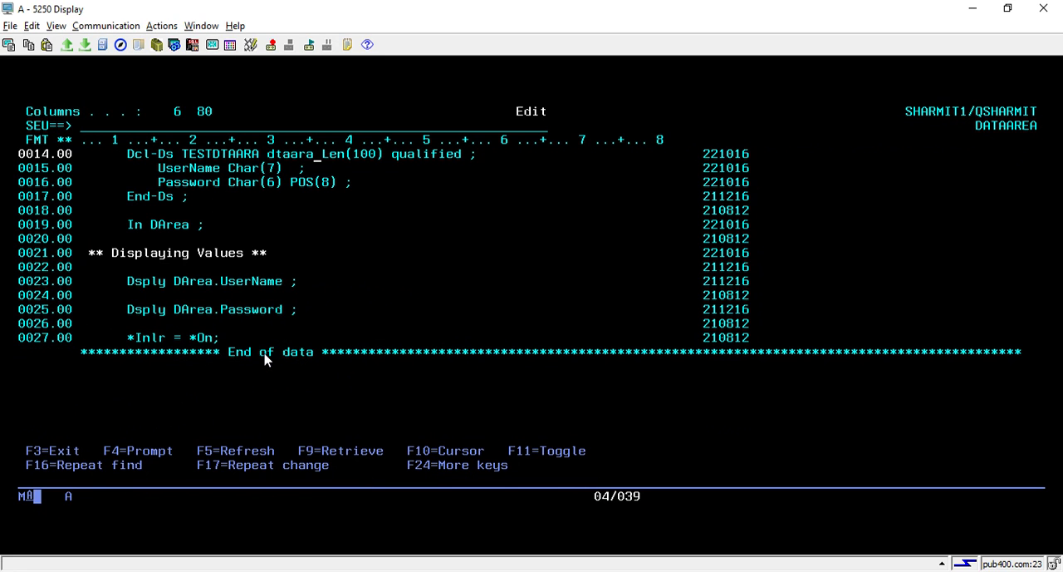
key("Down")
key("Down")
key("Down")
key("Down")
key("Down")
key("Down")
key("Left")
key("Left")
key("Left")
key("Left")
key("Up")
key("Left")
key("Left")
key("Left")
key("Up")
key("Up")
key("Left")
key("Left")
key("Left")
key("Left")
key("BackSpace")
key("BackSpace")
key("BackSpace")
key("BackSpace")
key("BackSpace")
key("BackSpace")
key("ctrl+v")
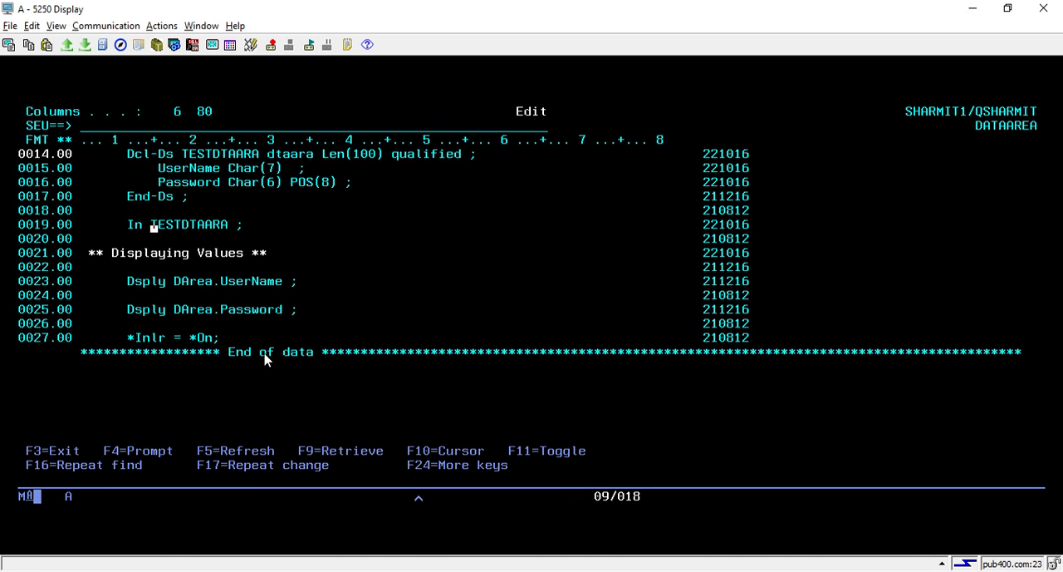
Step: Replace DArea with TESTDTAARA in the UserName and Password Dsply statements
key("Down")
key("Down")
key("Down")
key("Right")
key("BackSpace")
key("BackSpace")
key("BackSpace")
key("BackSpace")
key("BackSpace")
type("TESTDTAARA.")
key("Down")
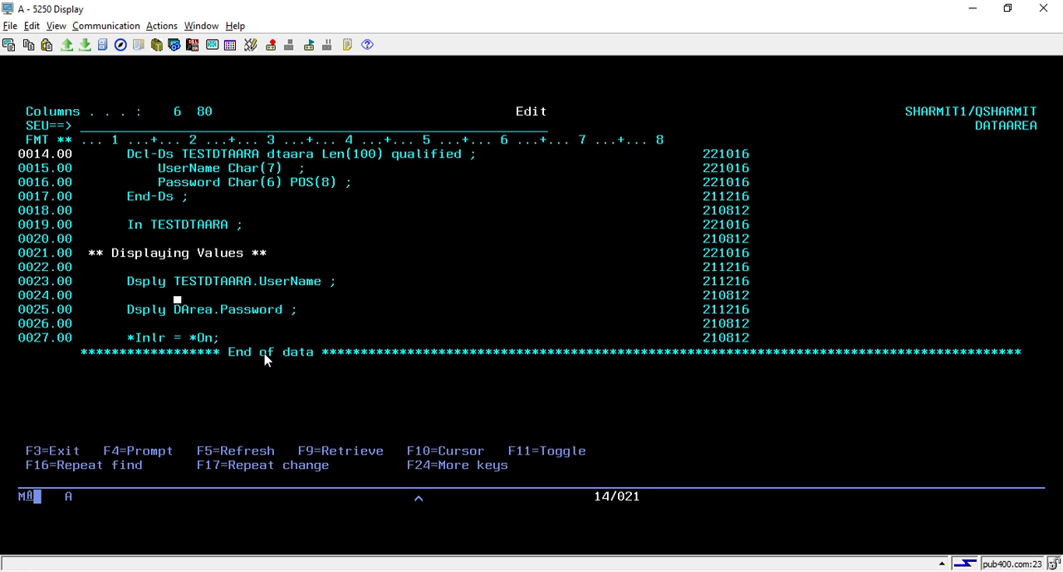
key("Down")
key("Down")
key("Up")
key("BackSpace")
key("BackSpace")
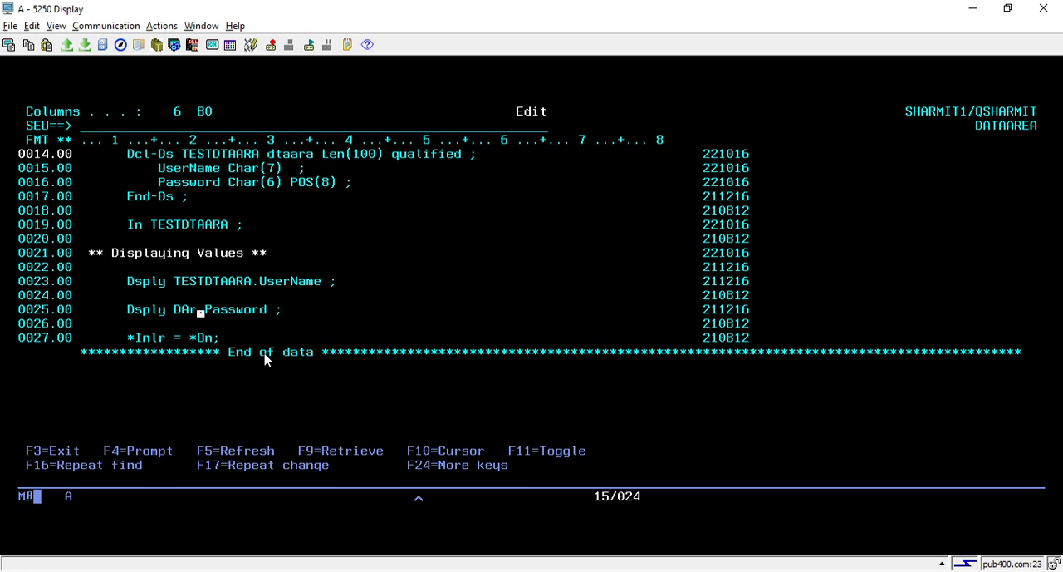
key("BackSpace")
key("BackSpace")
key("BackSpace")
key("ctrl+v")
key("Up")
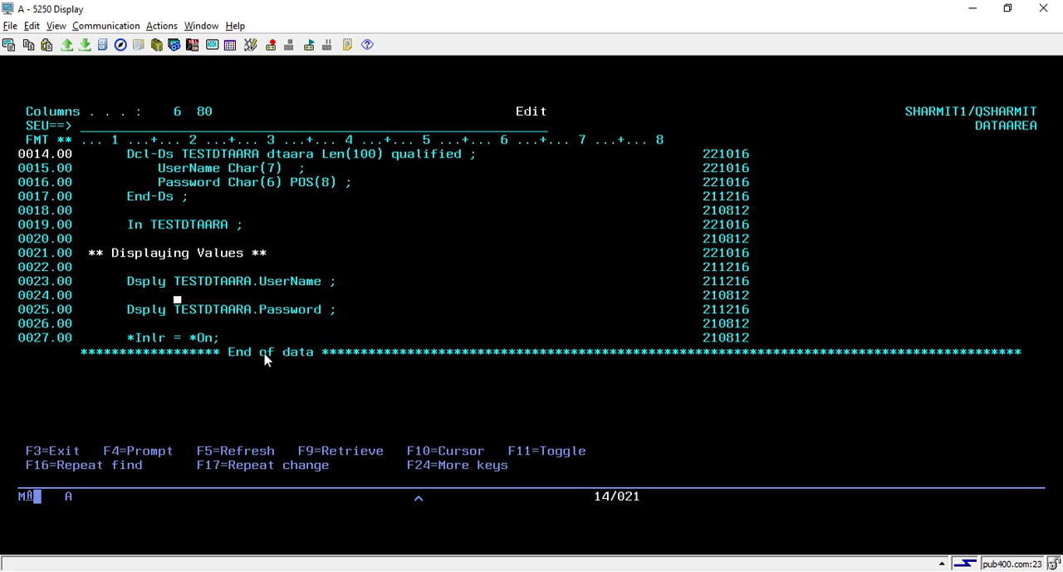
key("Up")
key("Up")
key("Up")
key("Up")
key("Up")
key("Up")
key("Up")
key("Up")
key("Up")
key("Down")
type("file")
Step: Save DATAAREA, compile it with option 14, run it, and dismiss its messages
key("Return")
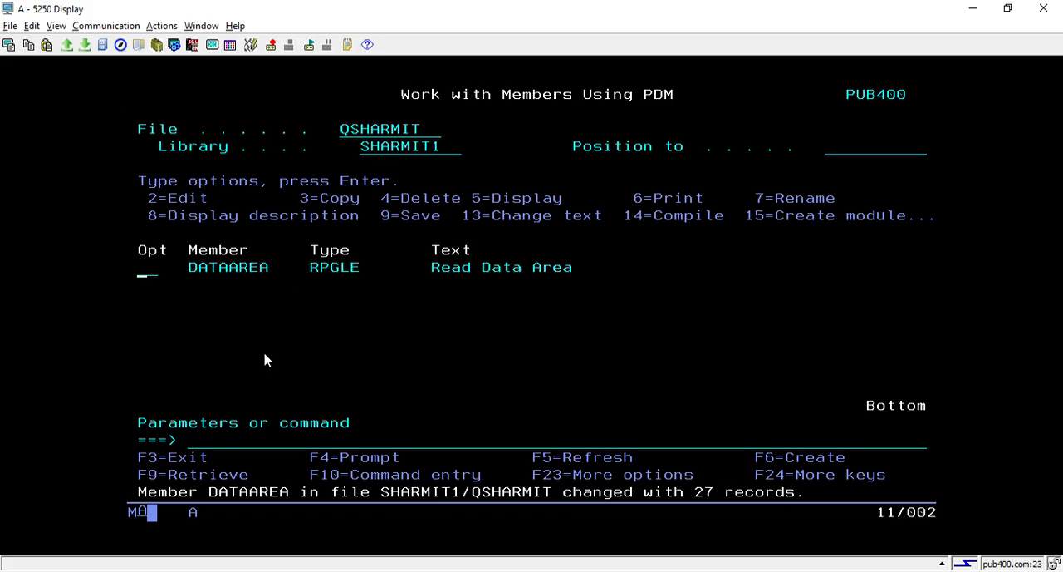
type("14")
key("Return")
type("y")
key("Return")
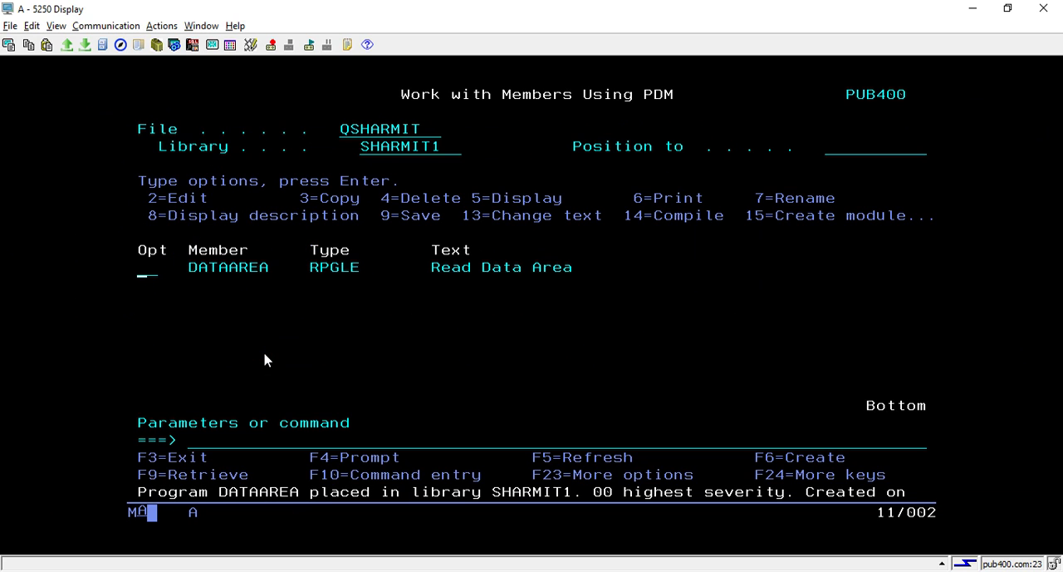
type("c")
key("Return")
key("Return")
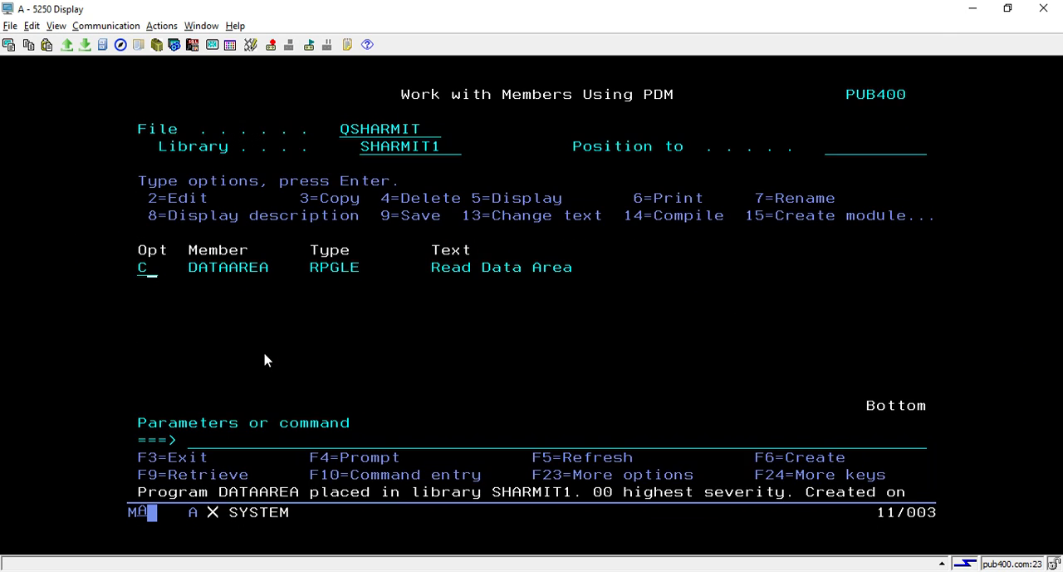
key("Return")
key("Return")
type("c")
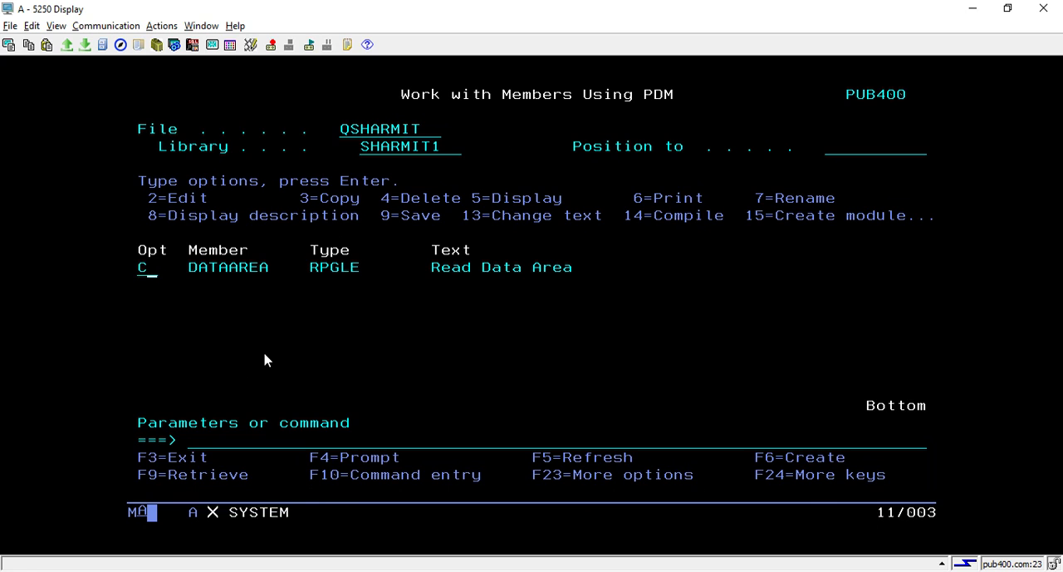
key("Return")
key("Return")
key("Return")
type("2")
key("Return")
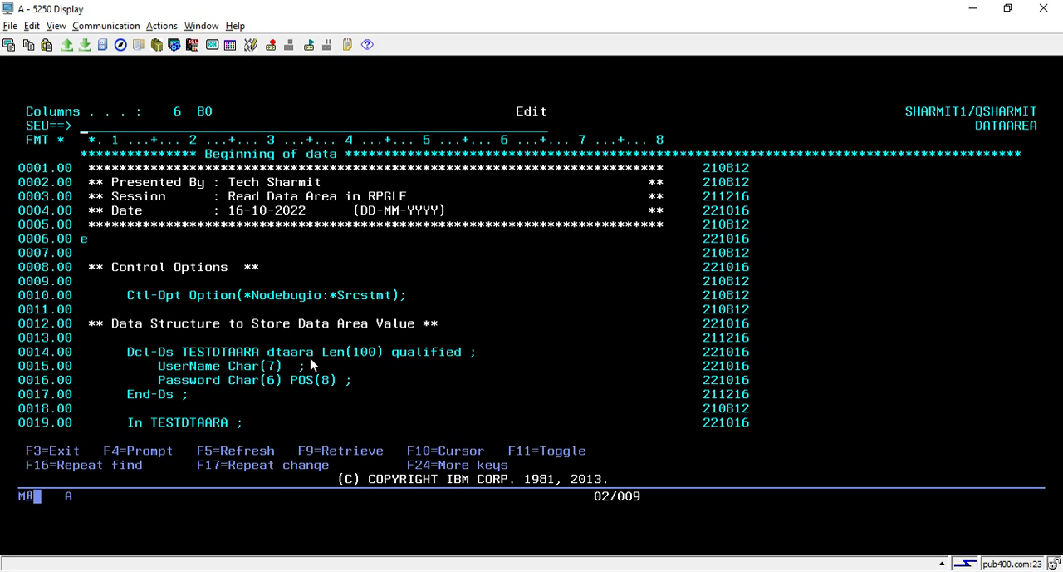
Step: Review the TESTDTAARA declaration on line 14, then save and exit with FILE
left_click(316, 356)
left_click(195, 356)
double_click(195, 356)
left_click(285, 264)
left_click(253, 127)
type("file")
key("Return")
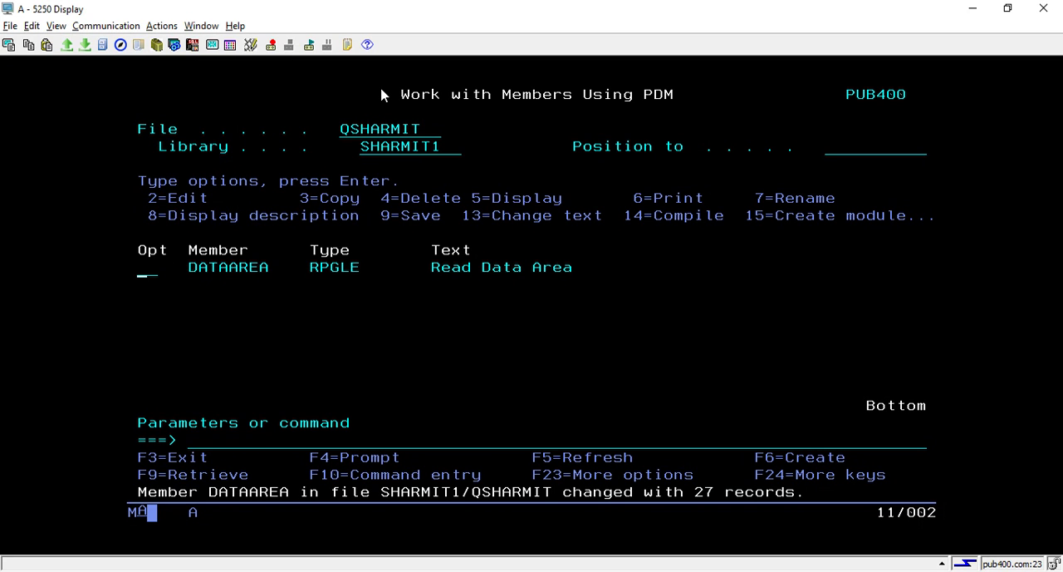
key("F4")
key("F12")
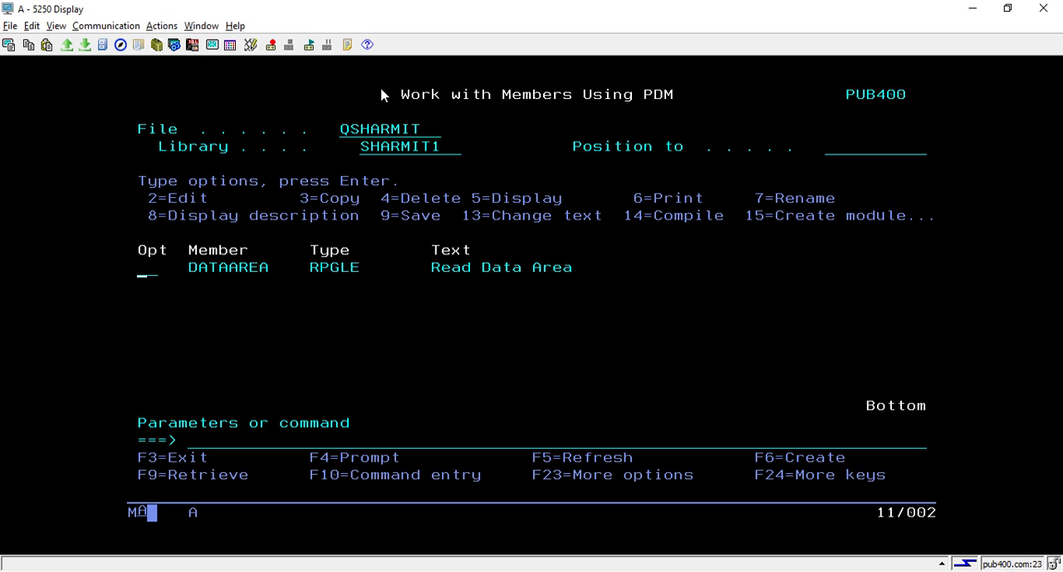
key("Return")
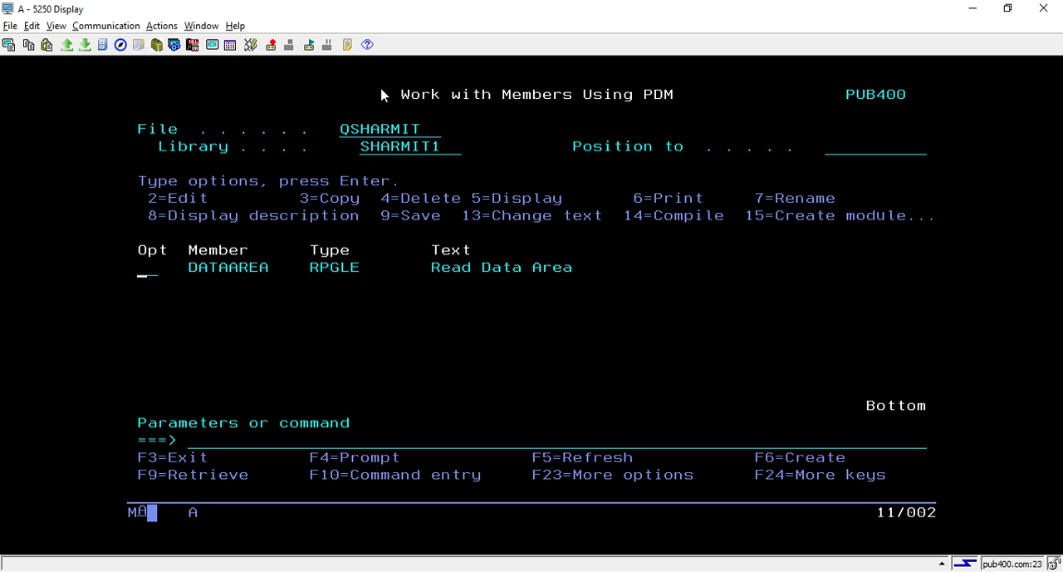